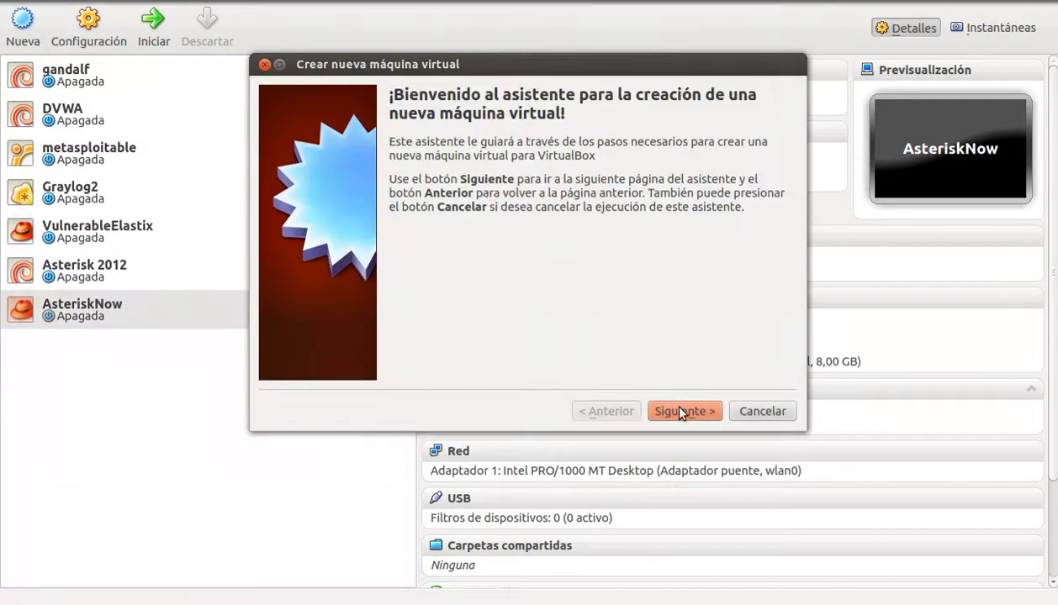
Step: Name the new machine Elastix2.3 with operating system Linux and version Red Hat
left_click(683, 411)
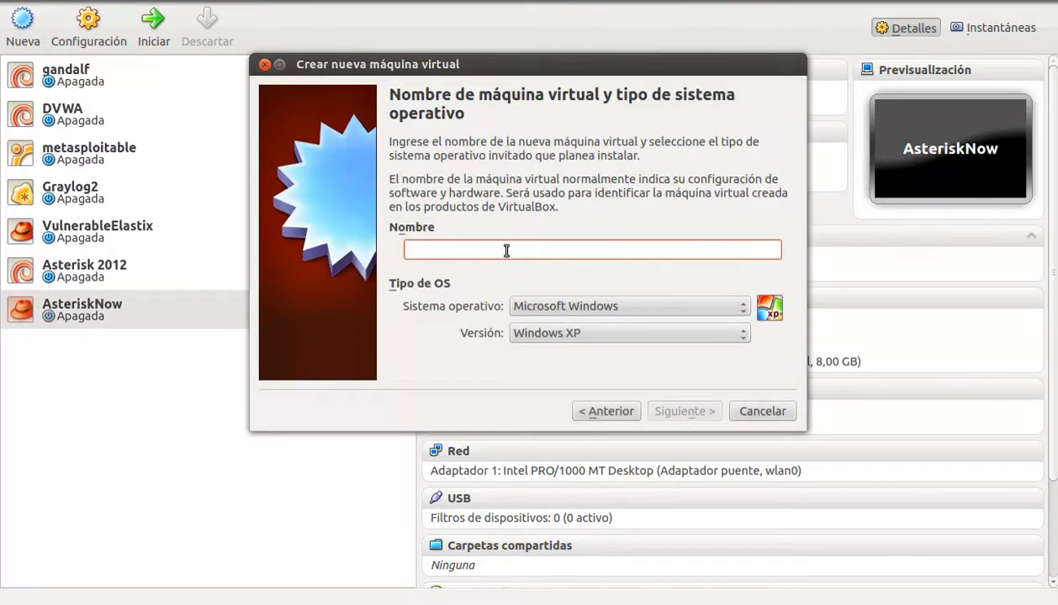
type("Elastix2")
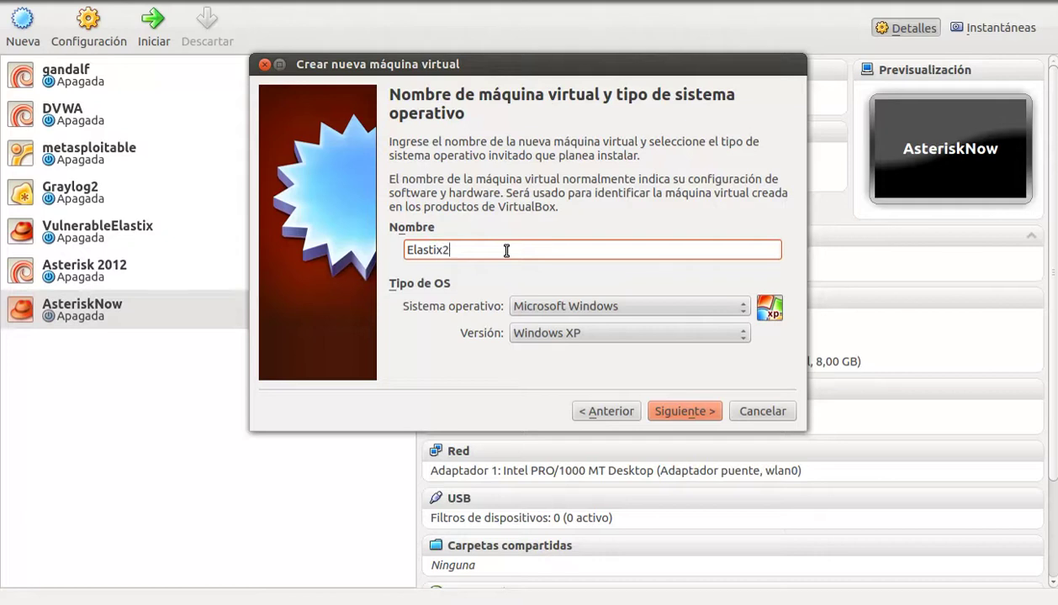
type(".3")
left_click(577, 306)
left_click(560, 320)
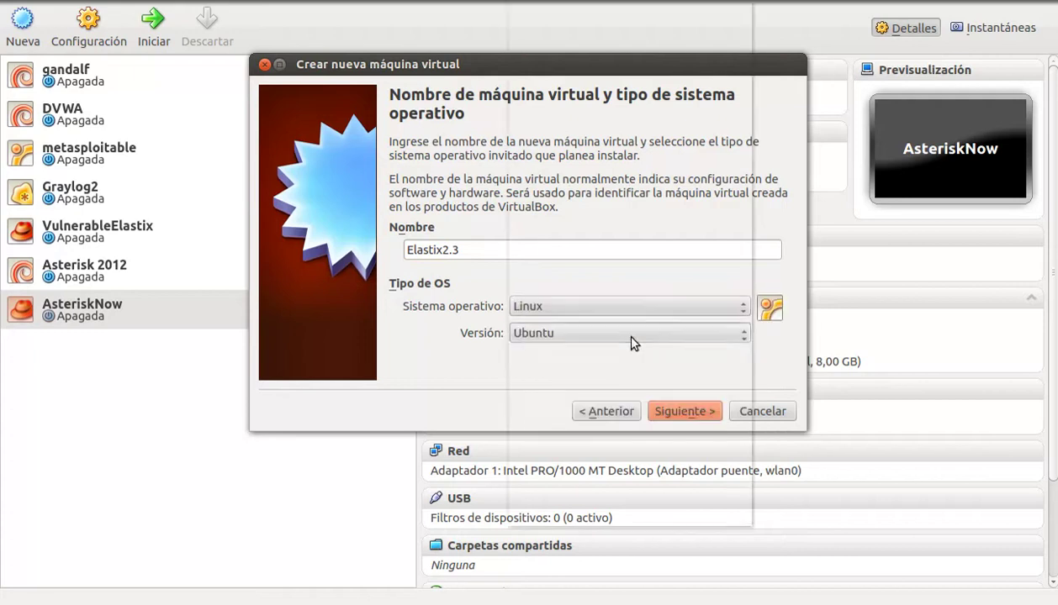
left_click(620, 332)
left_click(565, 330)
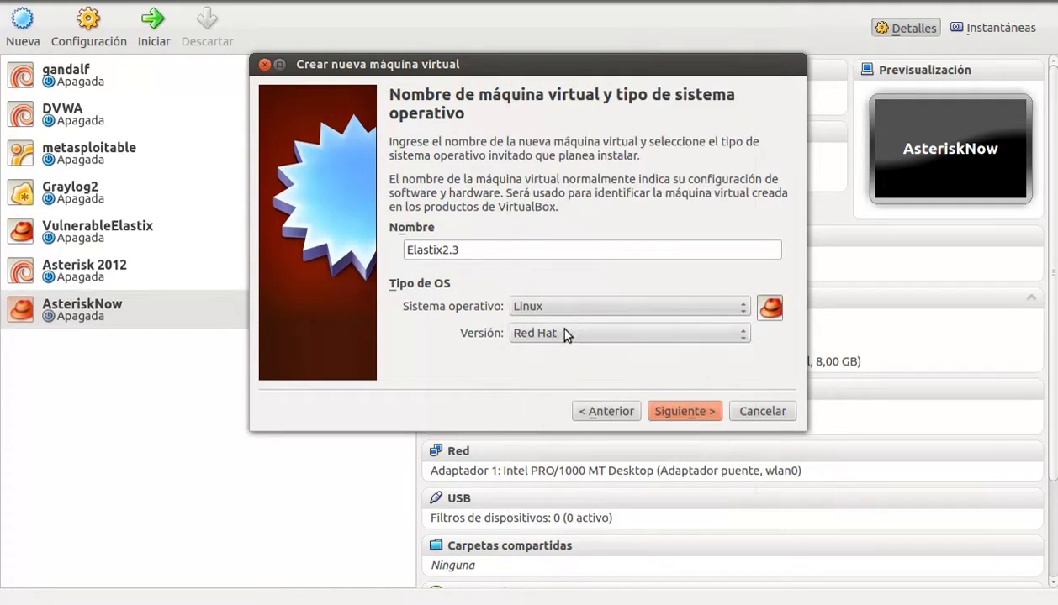
left_click(587, 335)
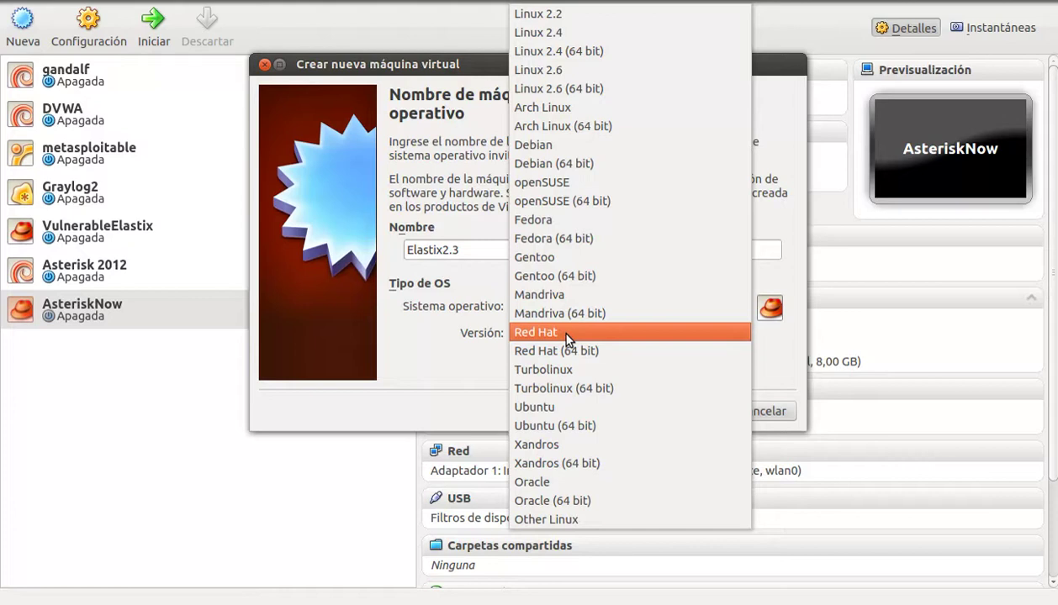
left_click(566, 334)
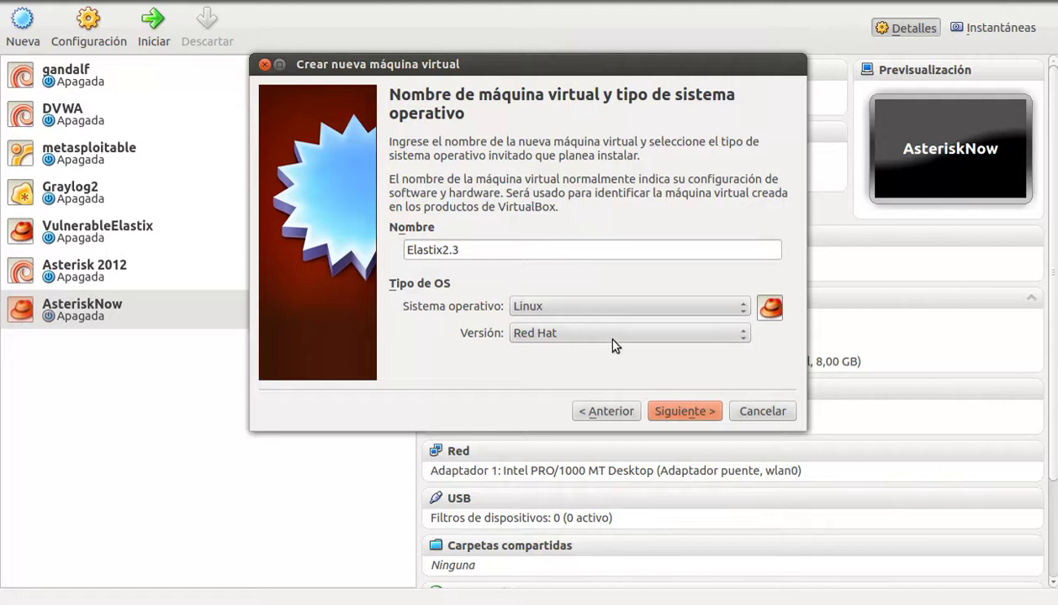
Step: Keep 512 MB memory and create a dynamically allocated 8,00 GB Elastix2.3 VDI disk
left_click(684, 412)
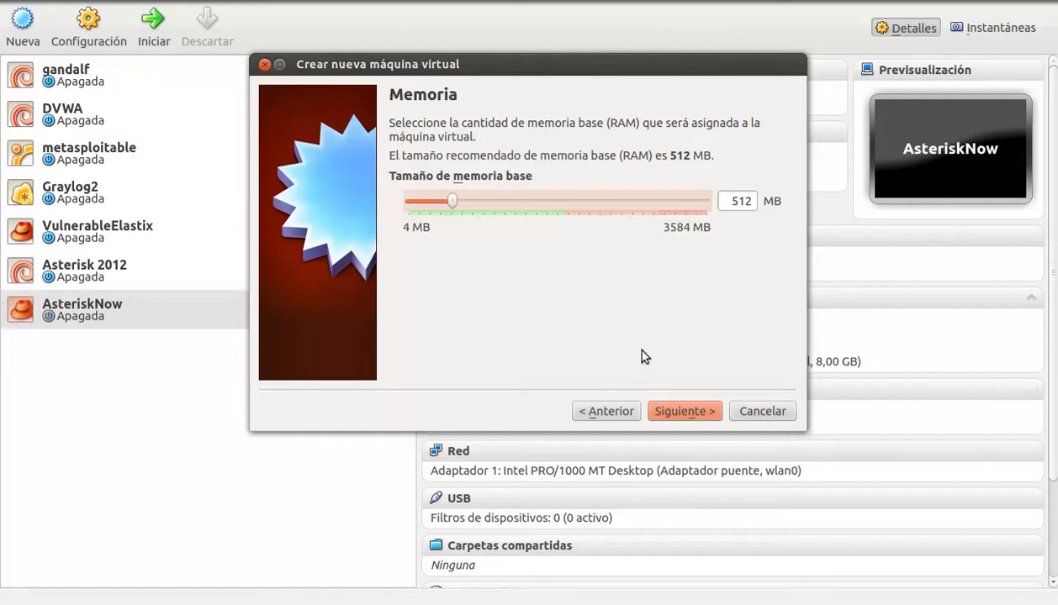
left_click(686, 412)
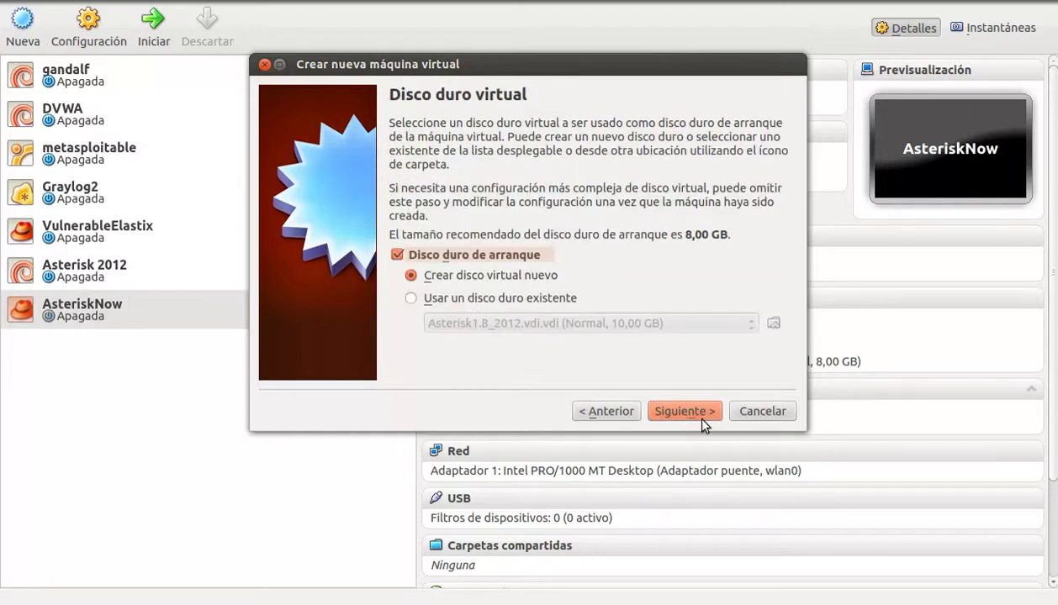
left_click(703, 415)
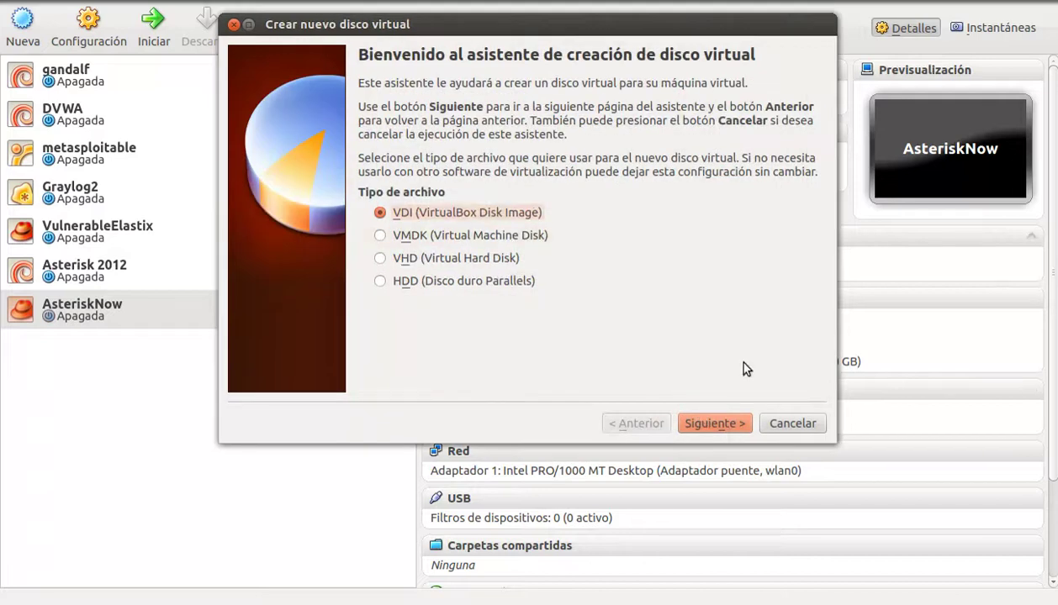
left_click(725, 423)
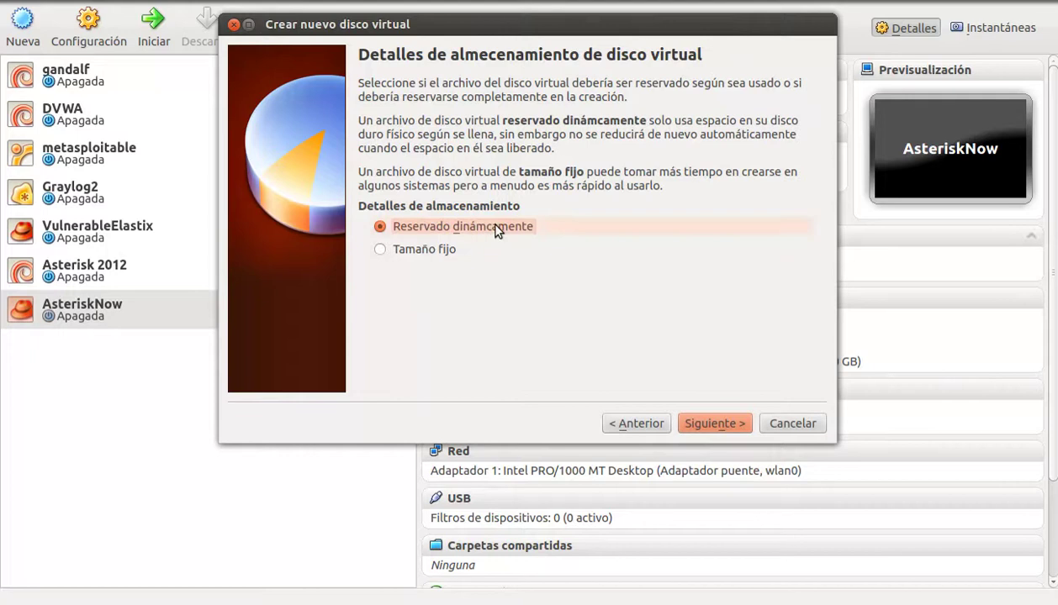
left_click(731, 420)
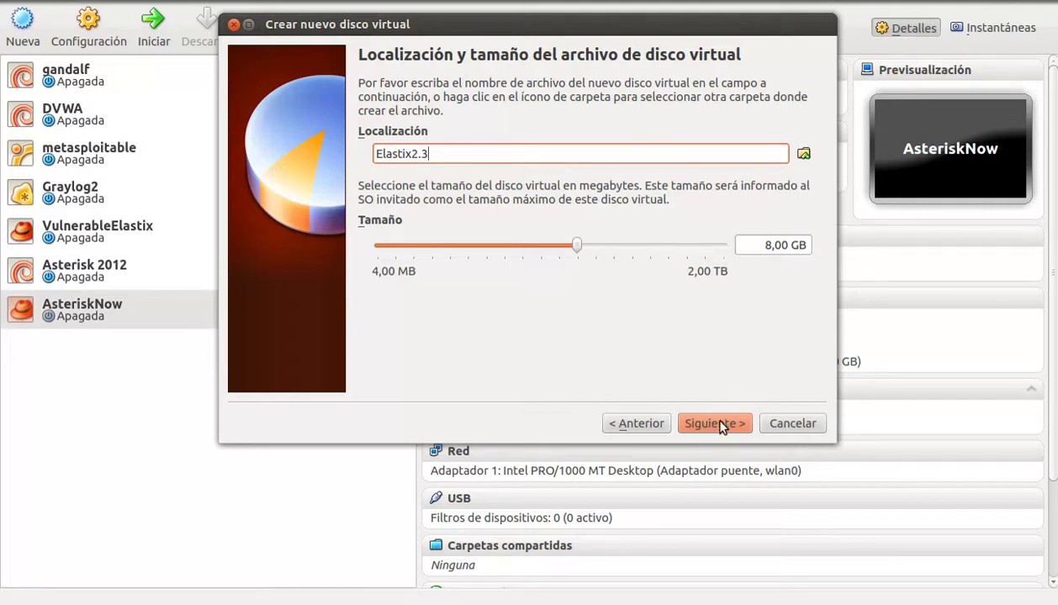
left_click(711, 424)
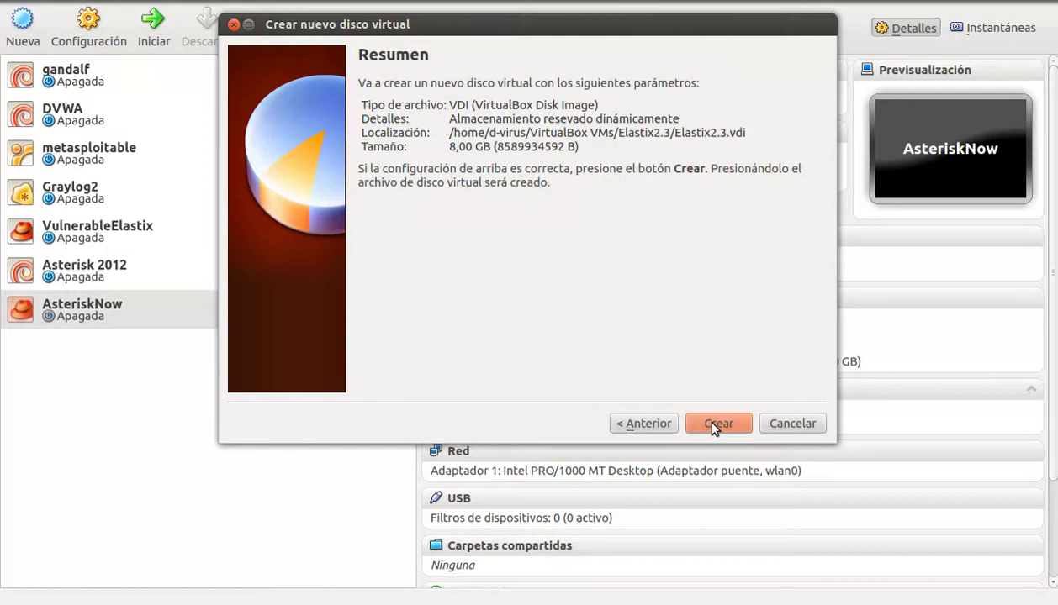
left_click(711, 424)
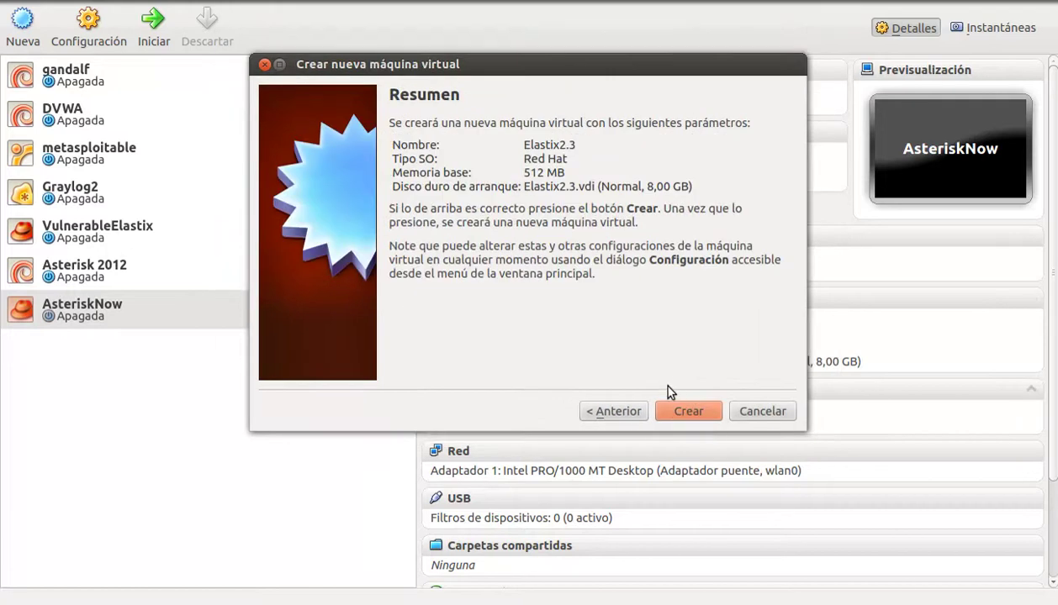
left_click(677, 409)
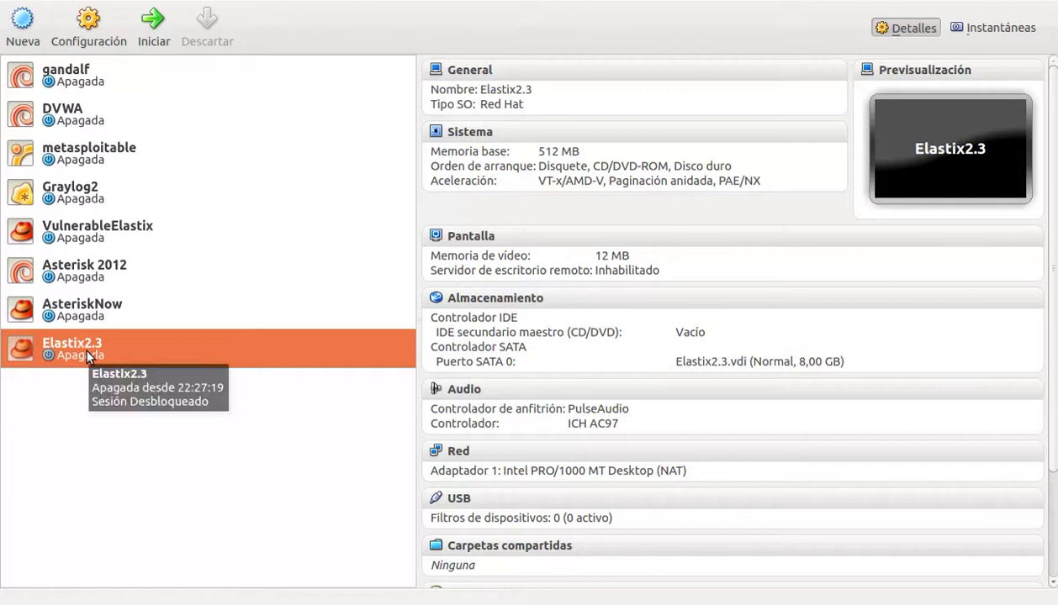
Step: Load Elastix-2.3.0-i386-bin-02Apr2012.iso into the machine's empty IDE CD/DVD drive
left_click(88, 25)
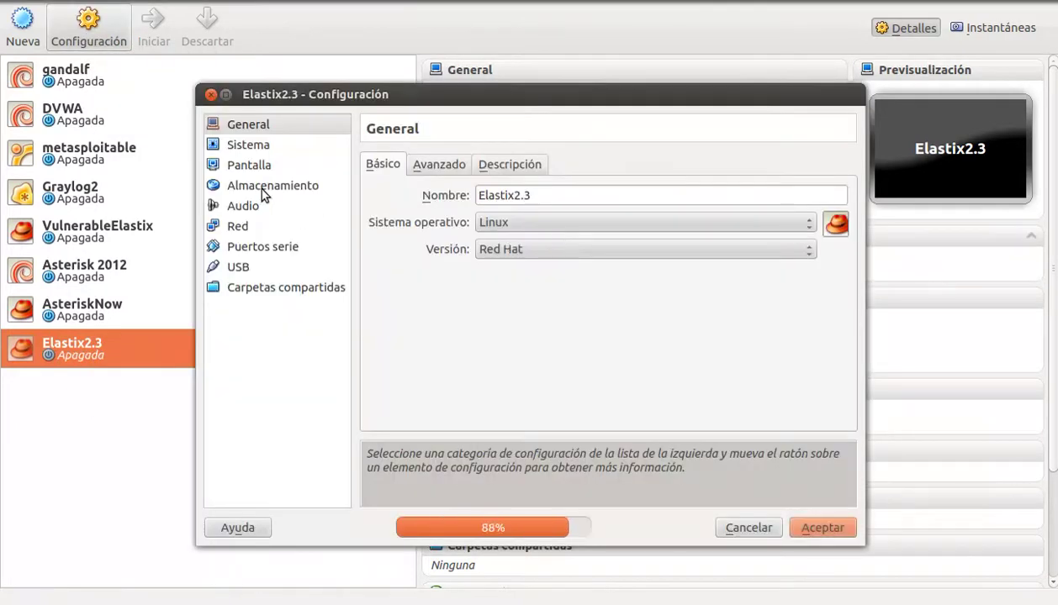
left_click(262, 186)
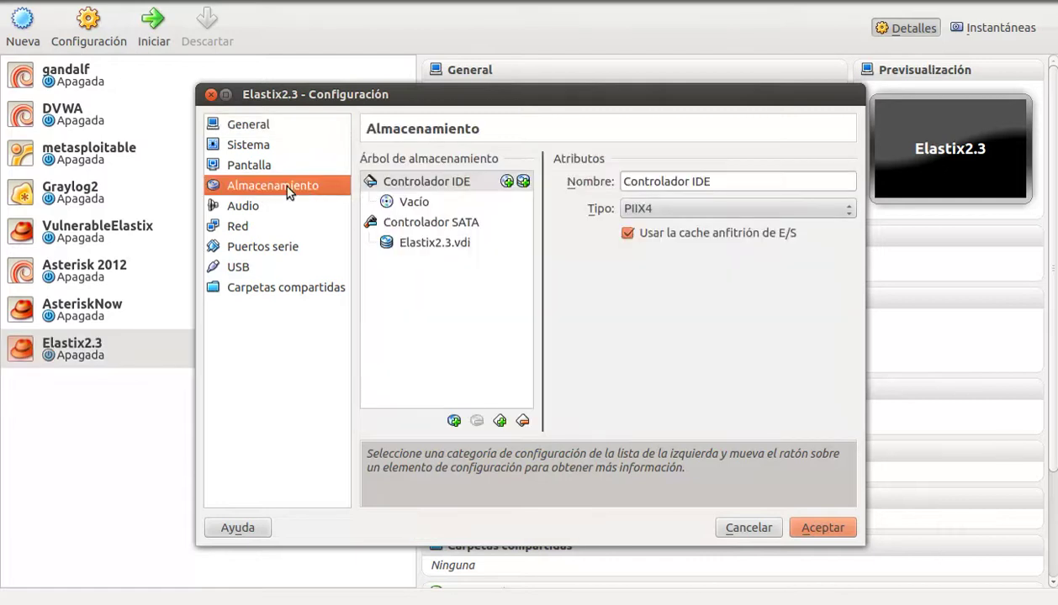
left_click(406, 203)
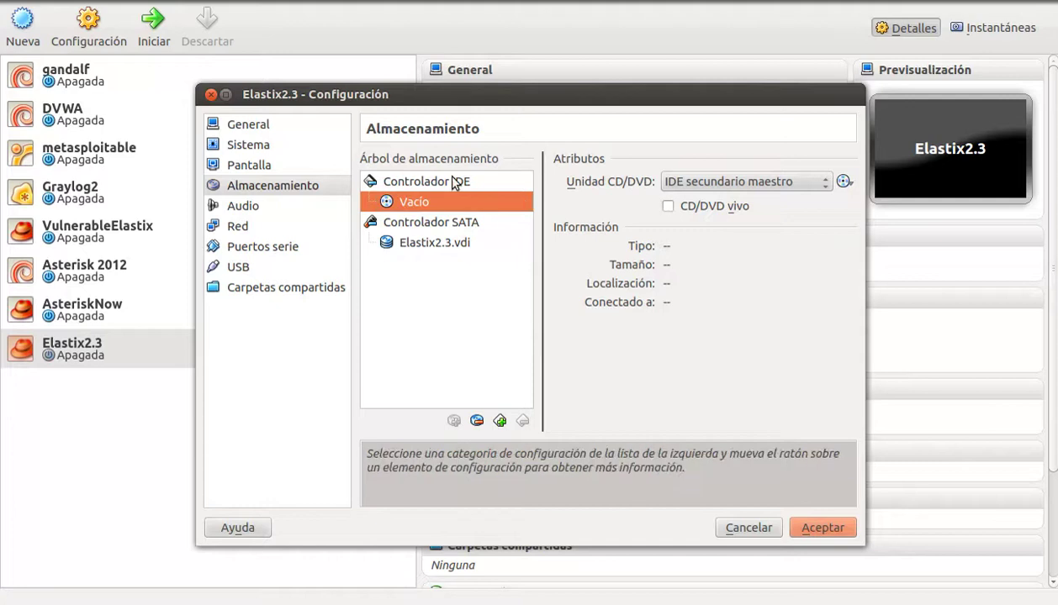
left_click(843, 182)
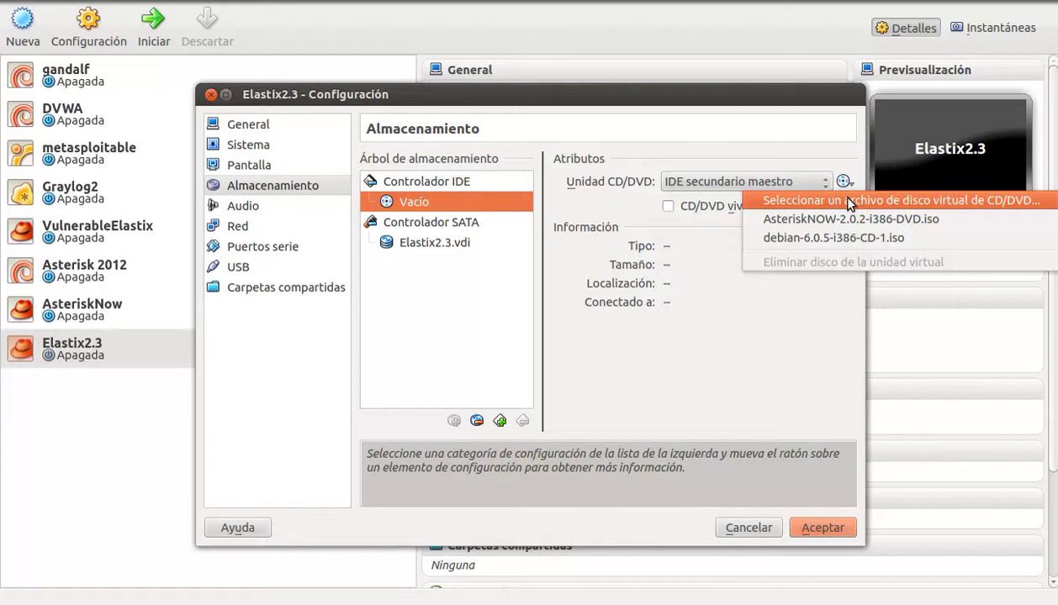
left_click(850, 201)
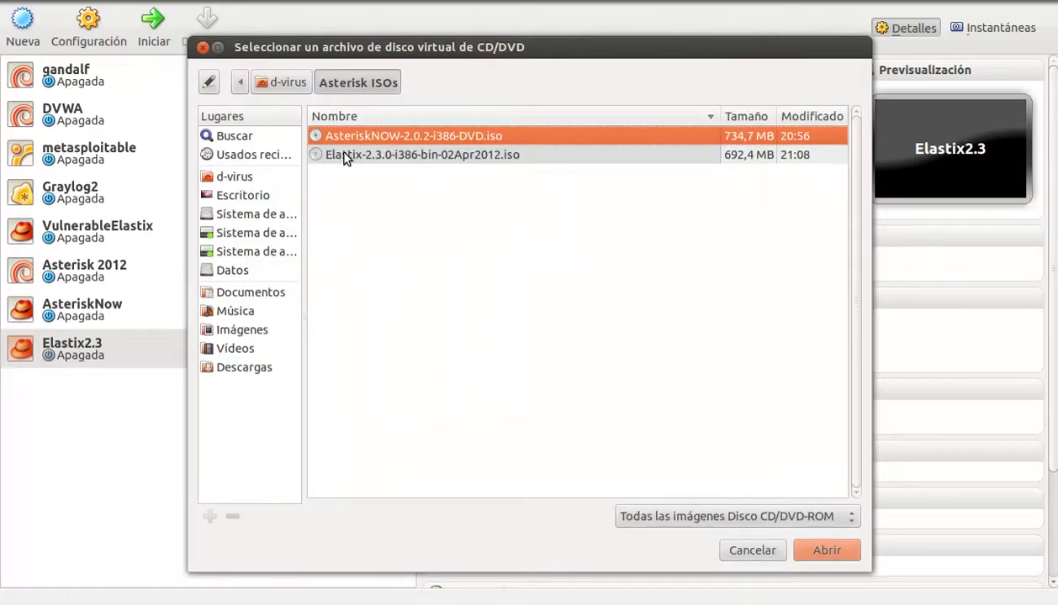
left_click(338, 156)
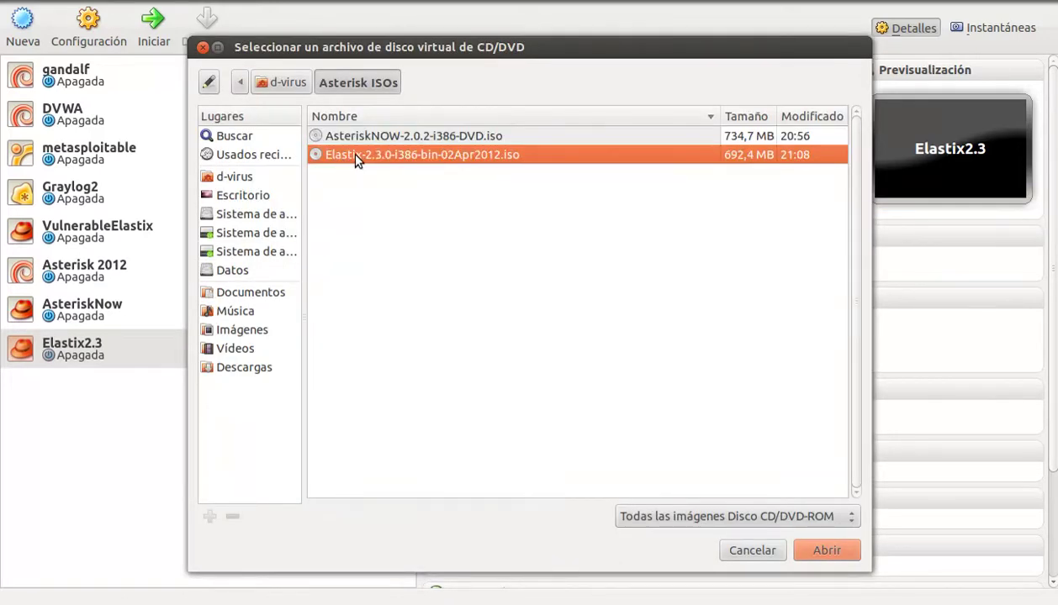
double_click(352, 157)
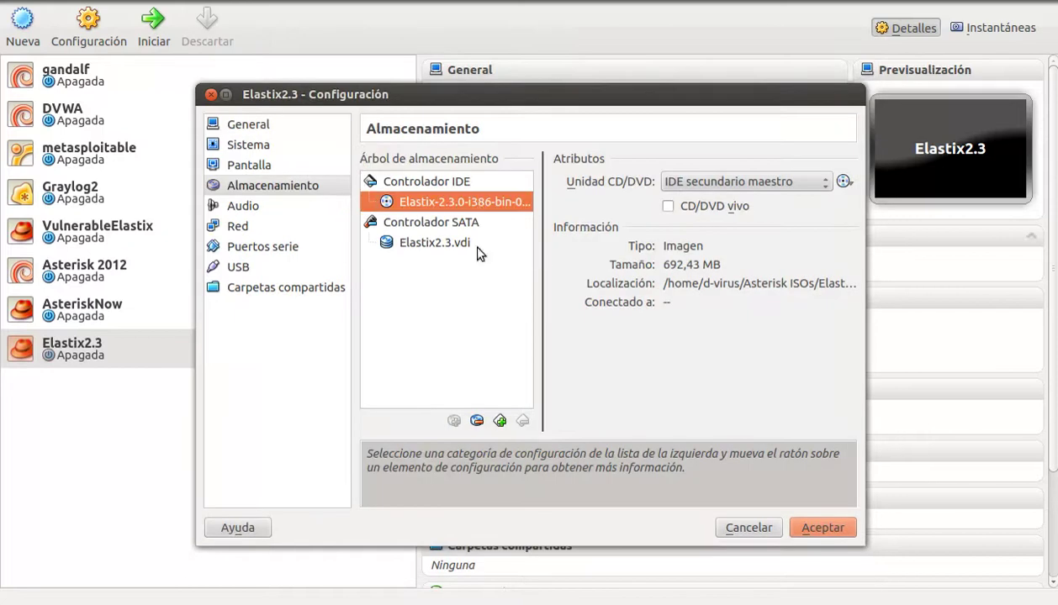
left_click(249, 227)
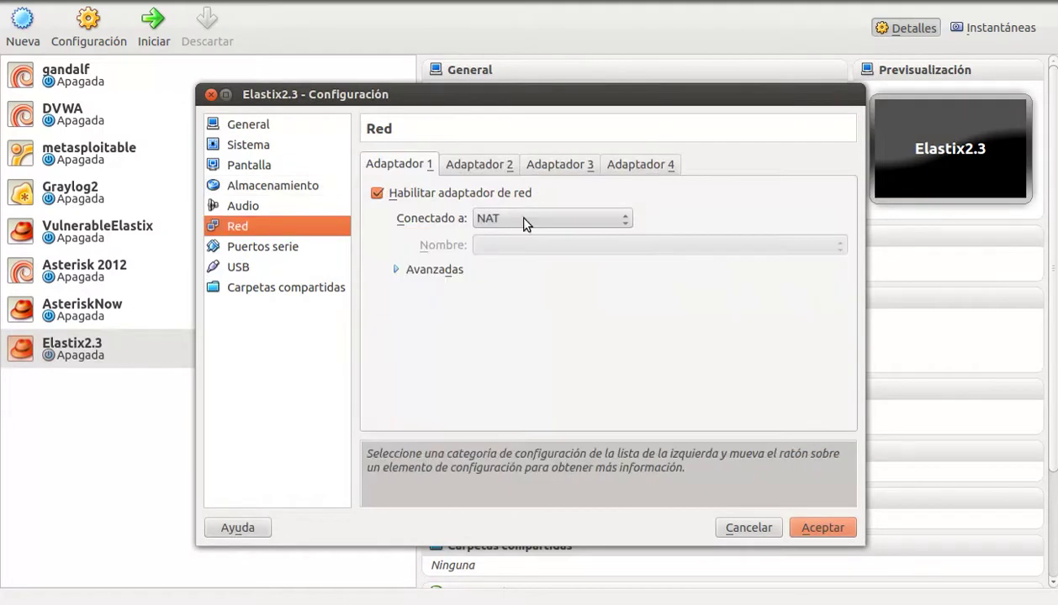
Step: Set network adapter 1 to bridged mode on wlan0 and save the settings
left_click(517, 220)
left_click(520, 235)
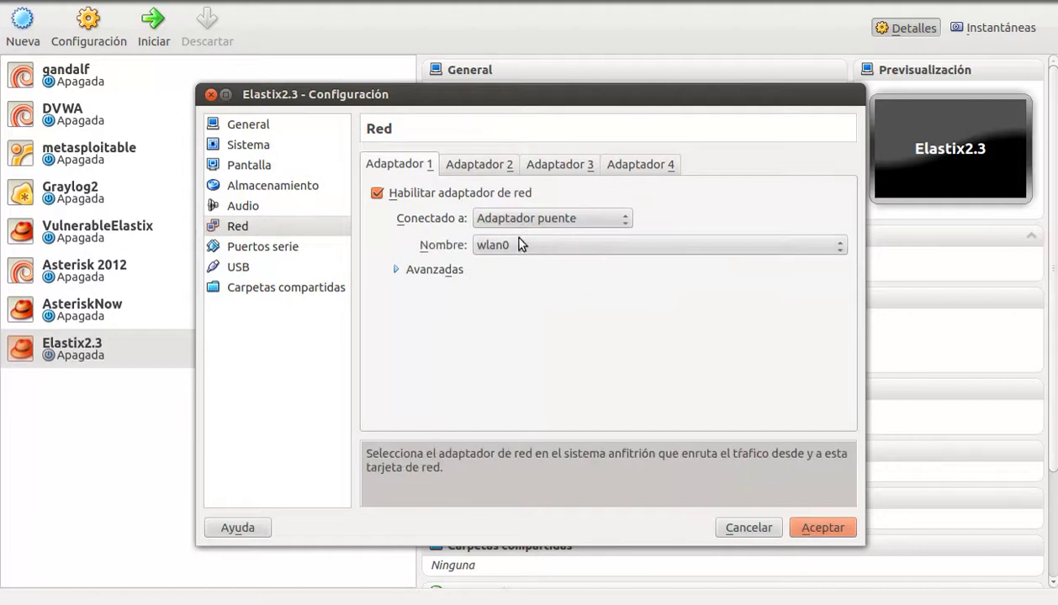
left_click(528, 245)
left_click(528, 245)
left_click(528, 244)
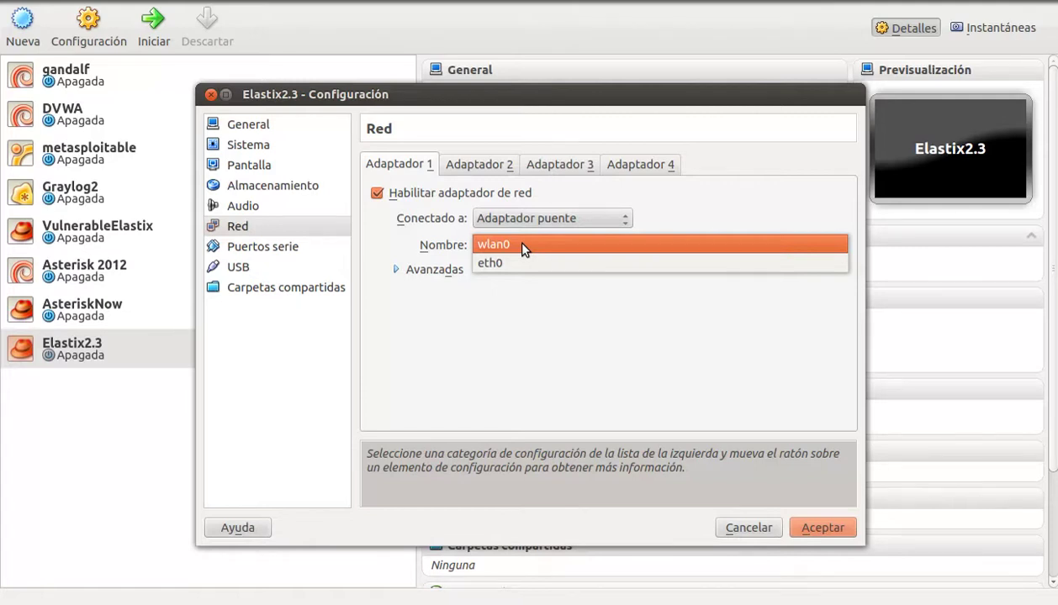
left_click(521, 246)
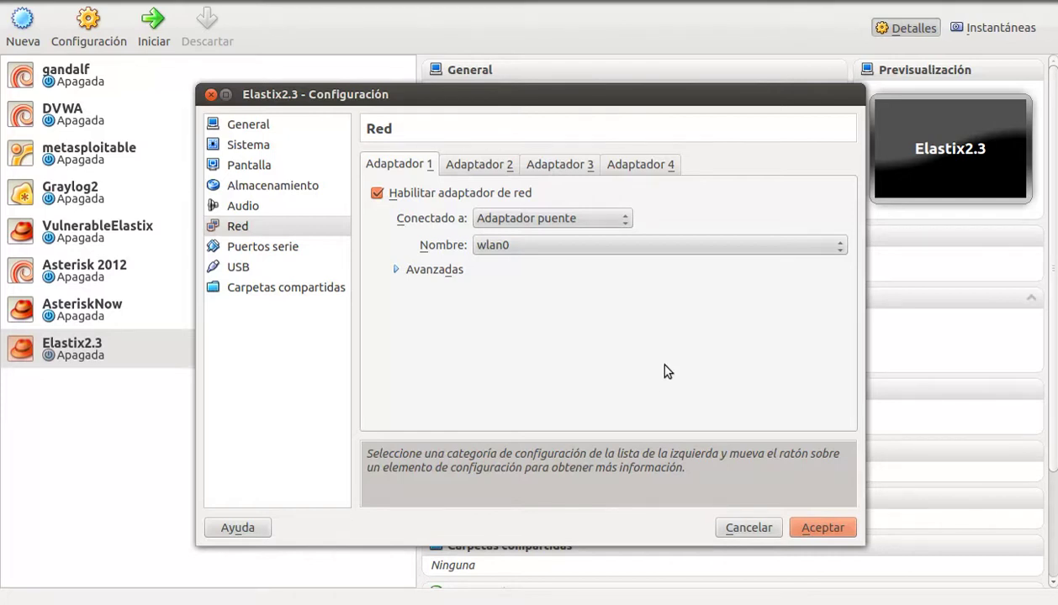
left_click(835, 532)
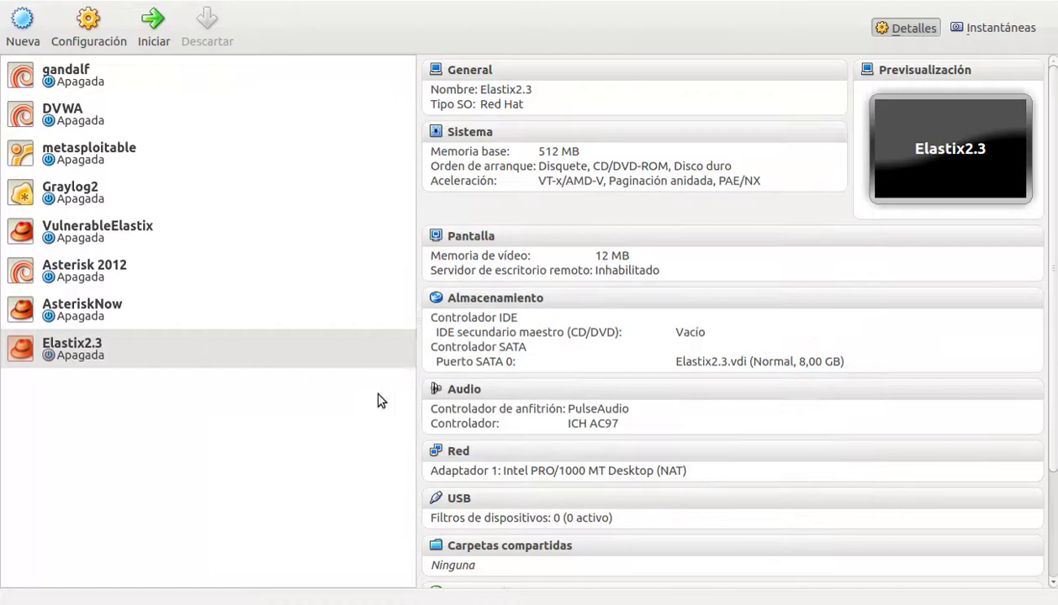
Step: Start Elastix2.3, capture input in its window, and boot the installer from the boot prompt
left_click(155, 40)
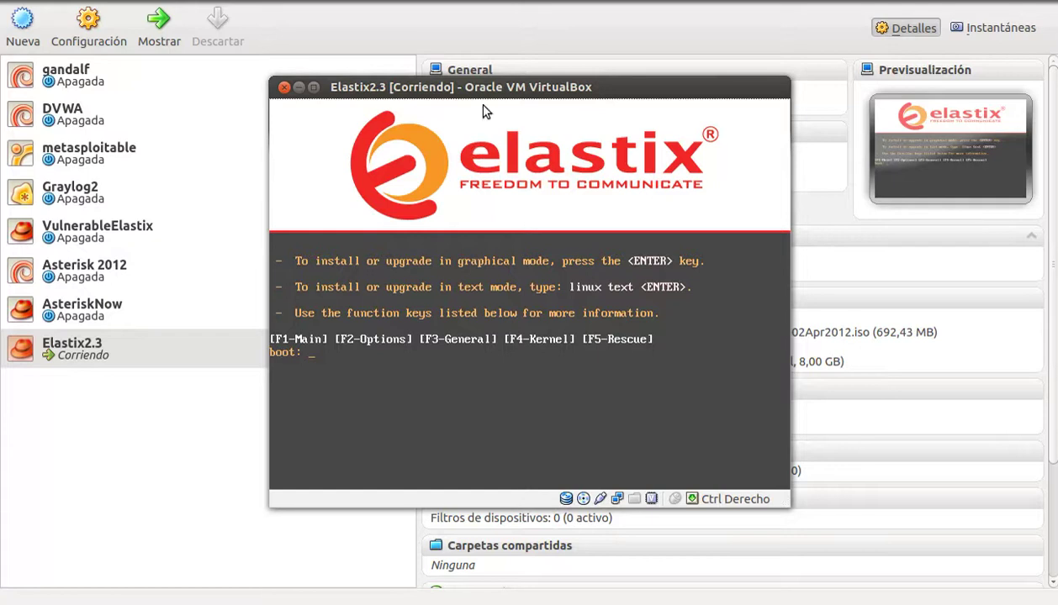
left_click_drag(490, 91, 479, 87)
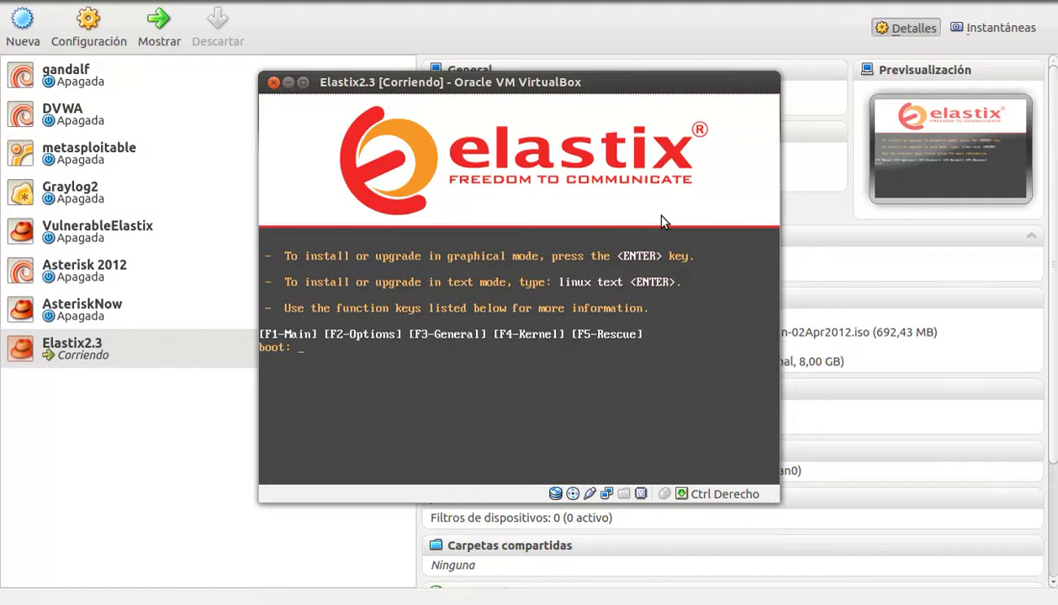
left_click(436, 335)
key("Return")
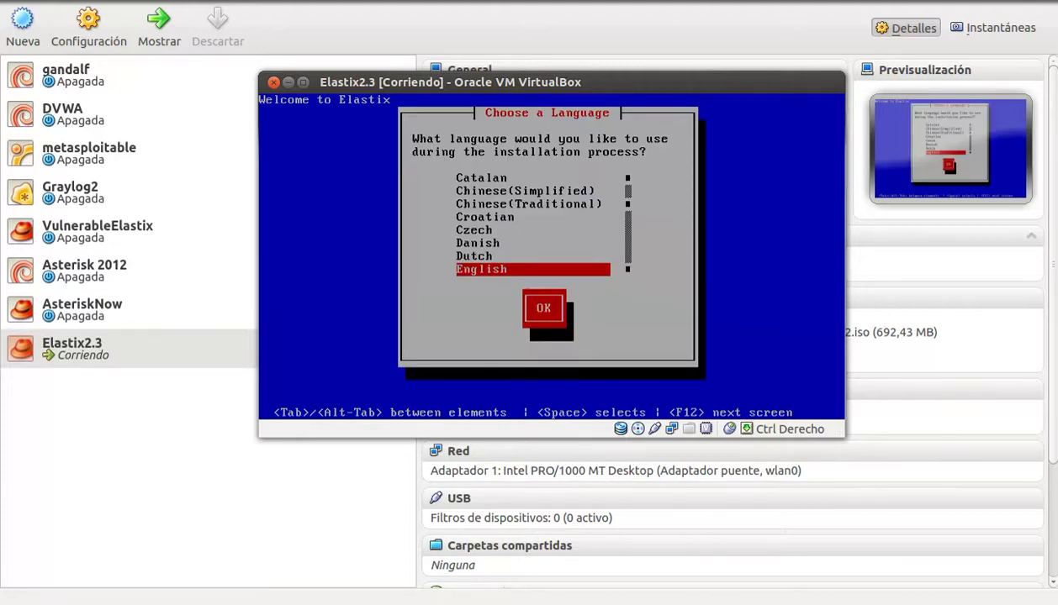
Step: Choose Spanish as the installation language
key("Up")
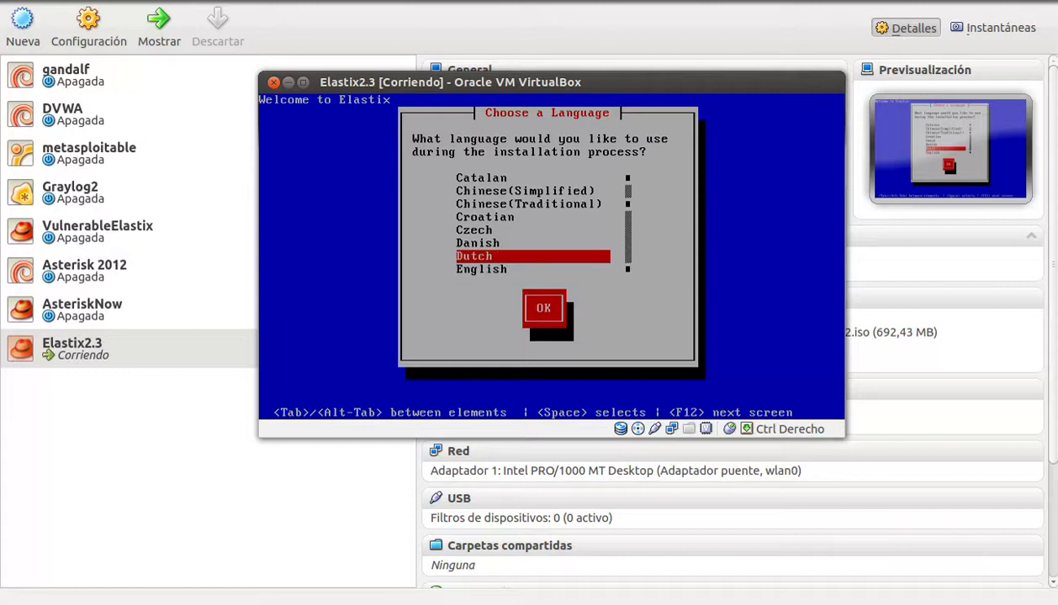
key("s")
key("Down")
key("Down")
key("Down")
key("Down")
key("Down")
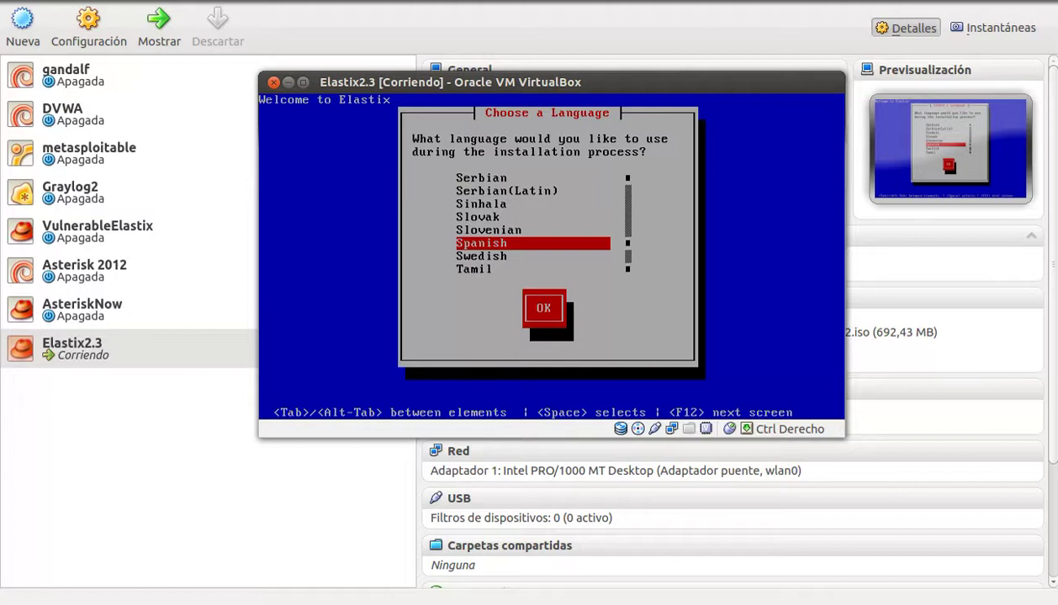
key("Return")
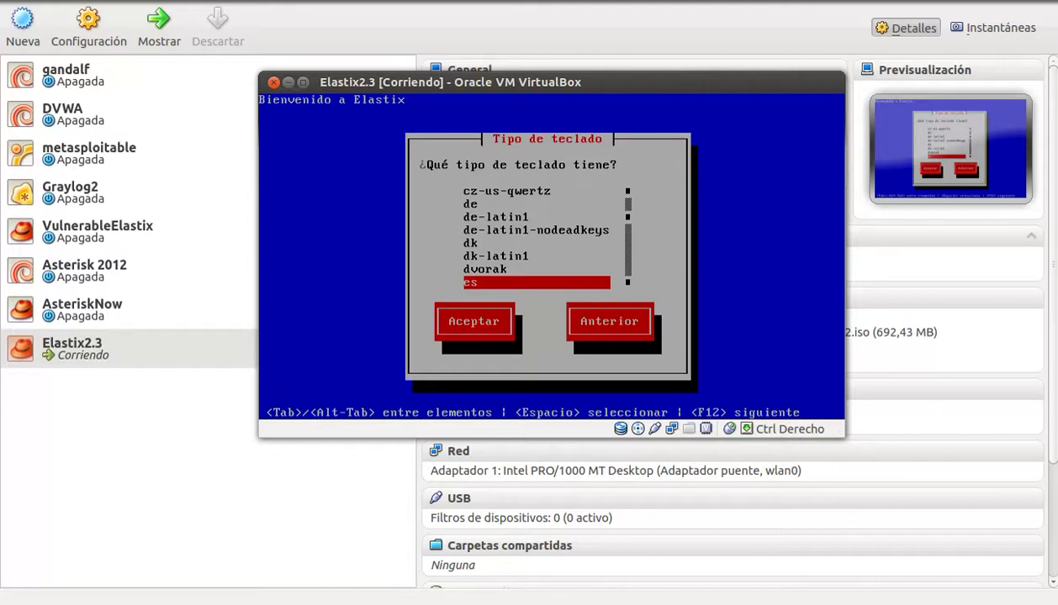
Step: Accept es as the keyboard layout
key("Up")
key("Up")
key("Up")
key("Up")
key("Down")
key("Down")
key("Down")
key("Down")
key("Return")
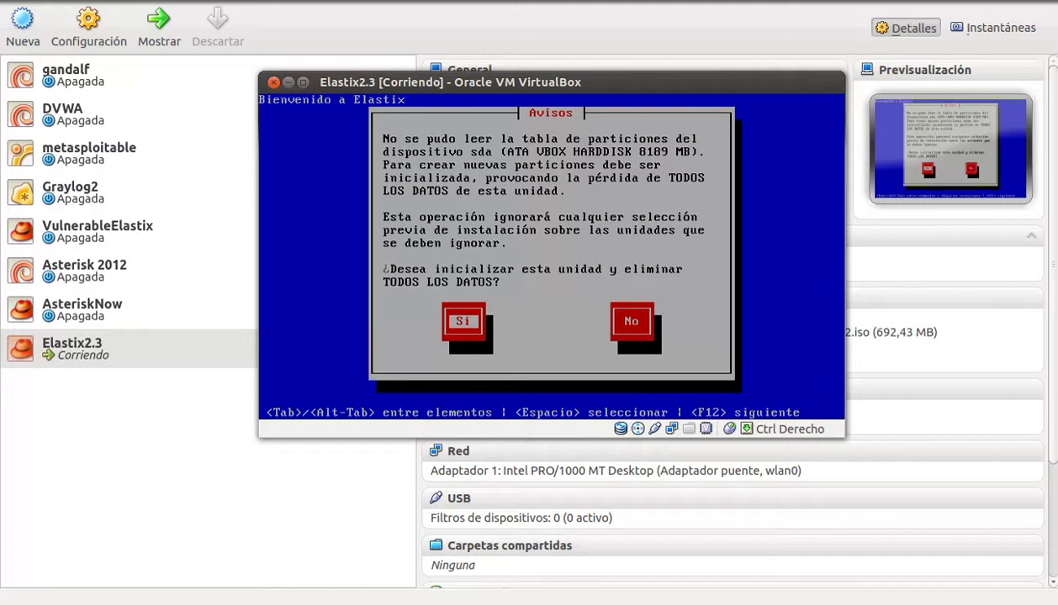
Step: Confirm initialising disk sda, erasing all its data
key("Return")
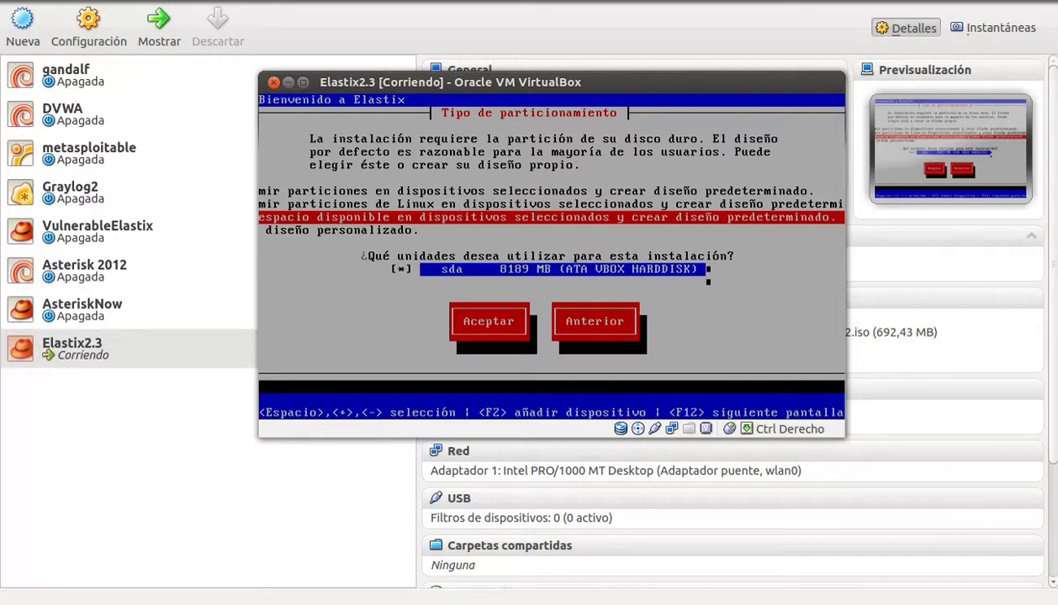
Step: Accept the default partitioning type for the 8189 MB sda drive
key("shift+Tab")
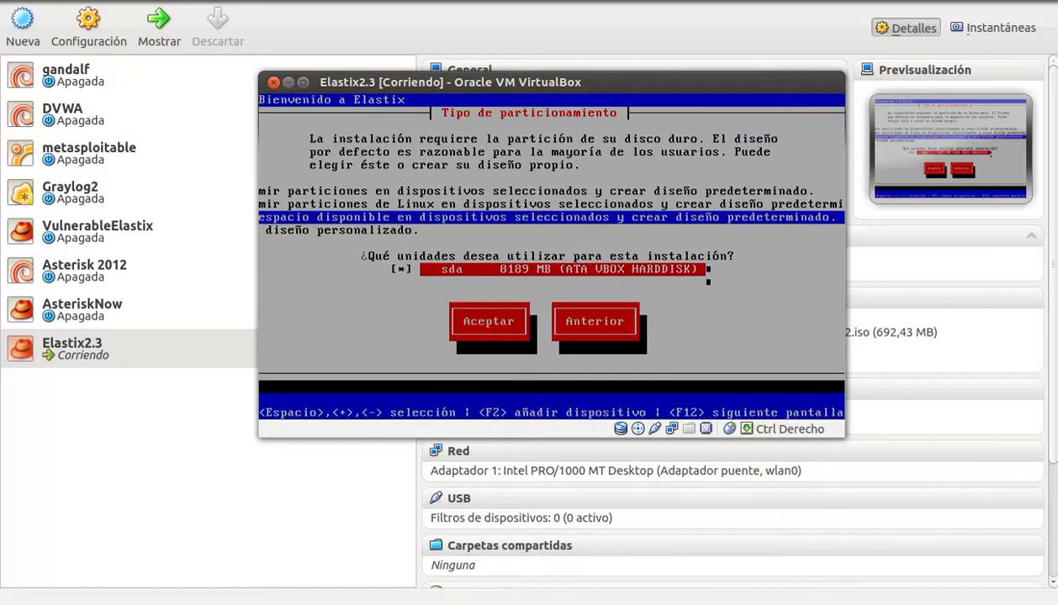
key("Tab")
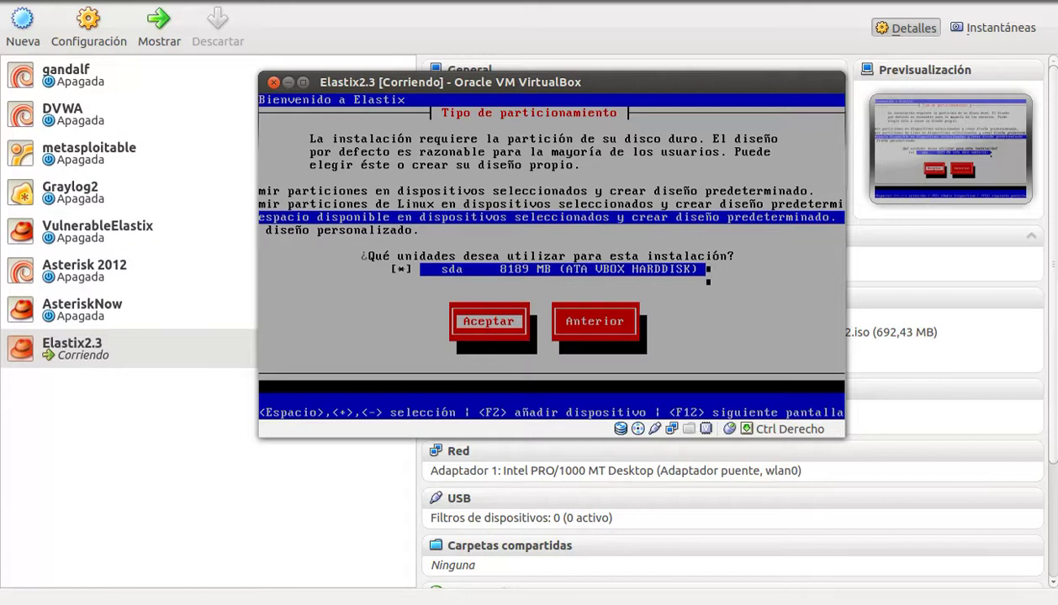
key("Return")
key("Tab")
key("Tab")
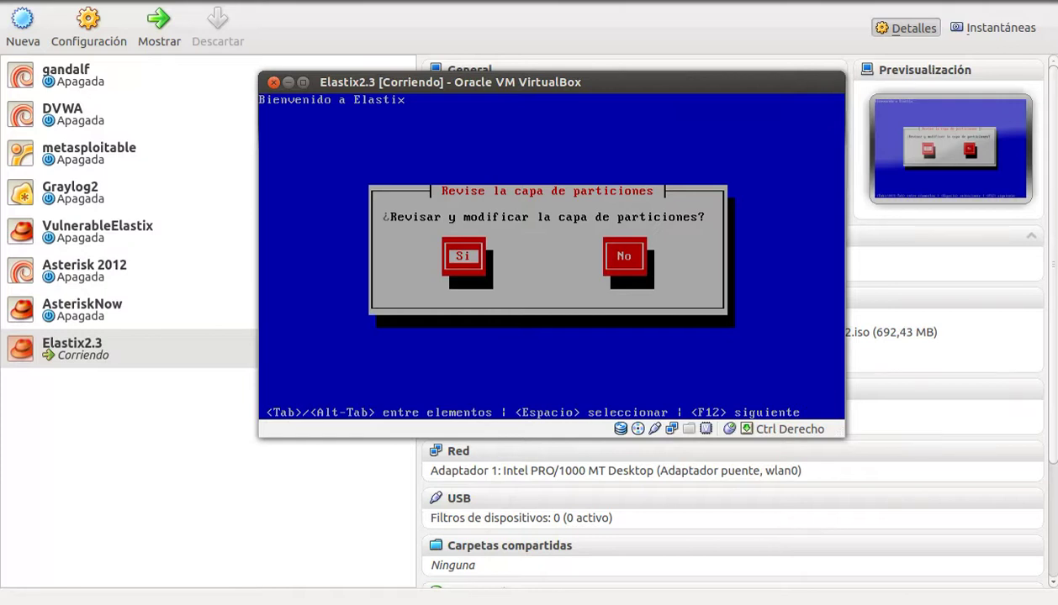
Step: Review the VolGroup00 swap/root and sda1 /boot layout, then accept it
key("Return")
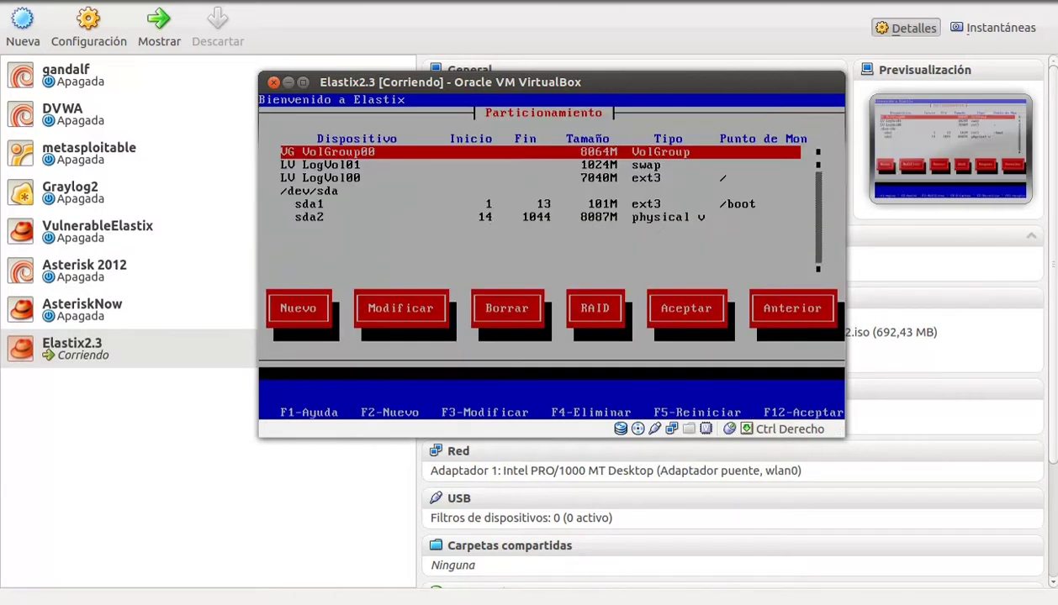
key("Down")
key("Down")
key("Down")
key("Down")
key("Down")
key("Up")
key("Up")
key("Up")
key("Up")
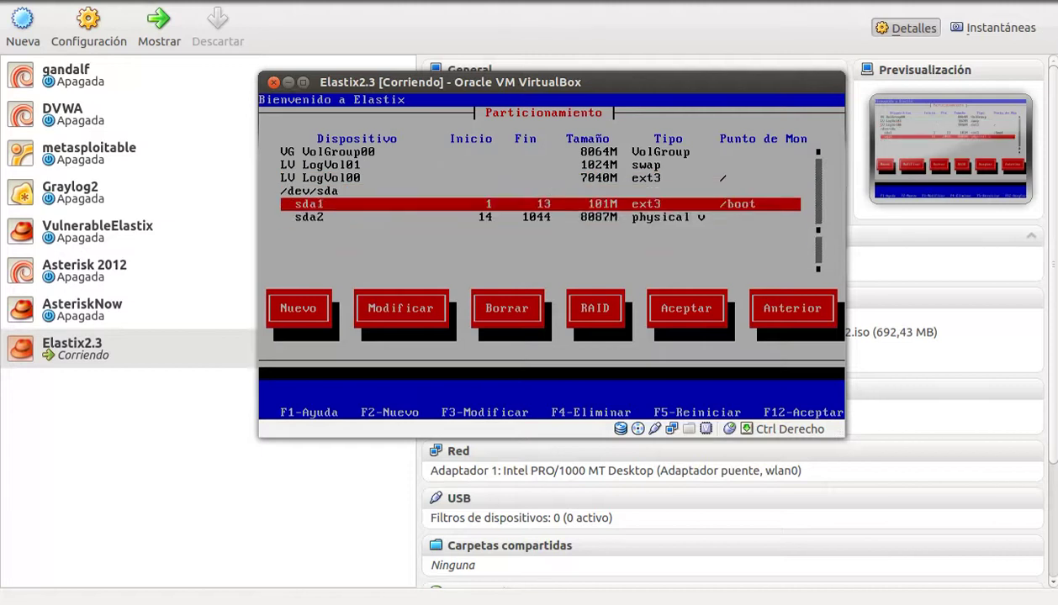
key("Up")
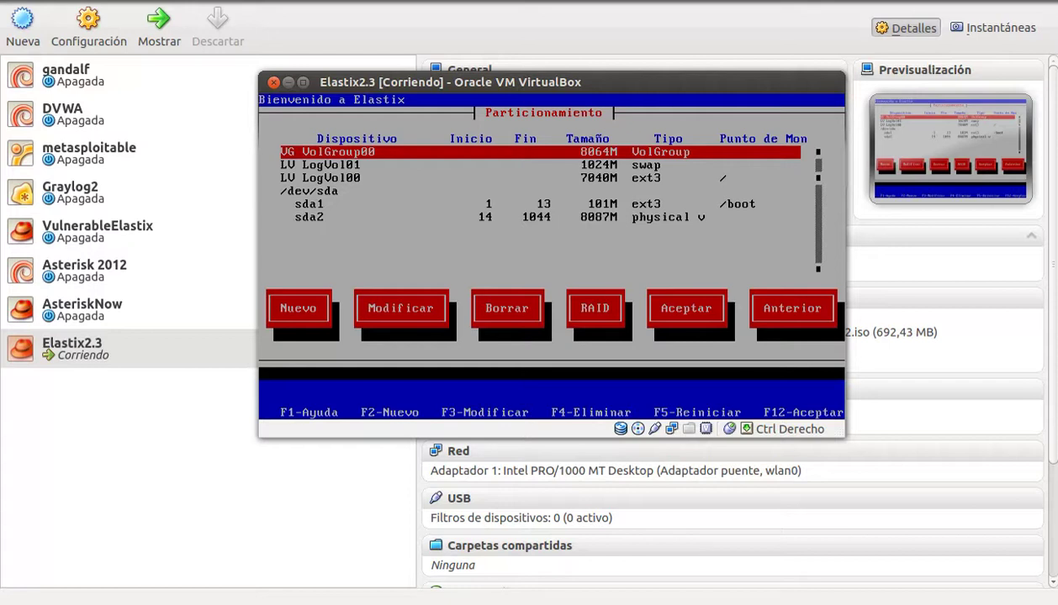
key("Tab")
key("Tab")
key("Tab")
key("Tab")
key("Tab")
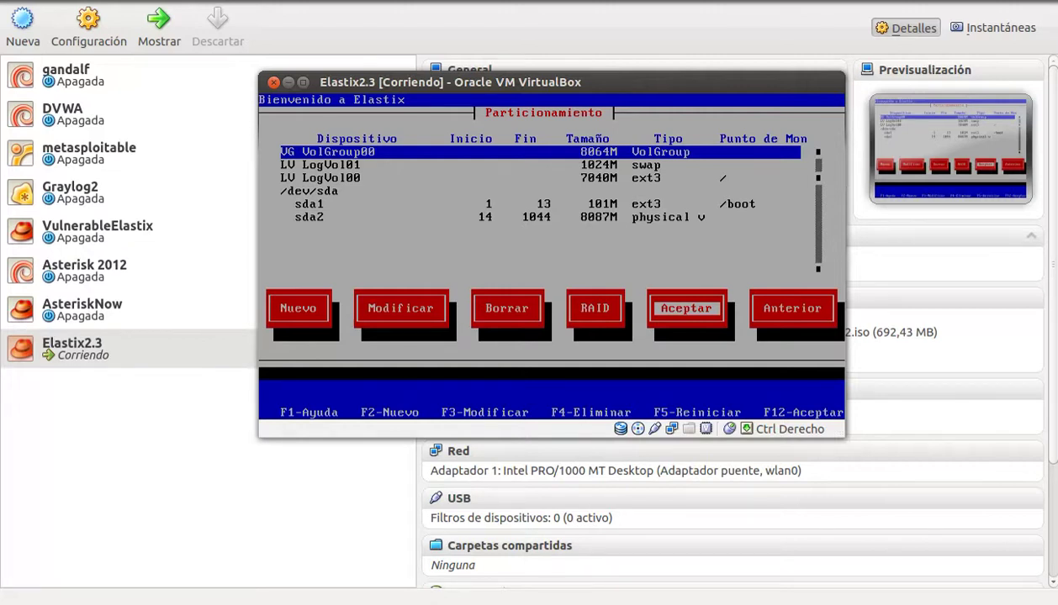
key("Return")
key("Tab")
key("Tab")
key("Tab")
key("Tab")
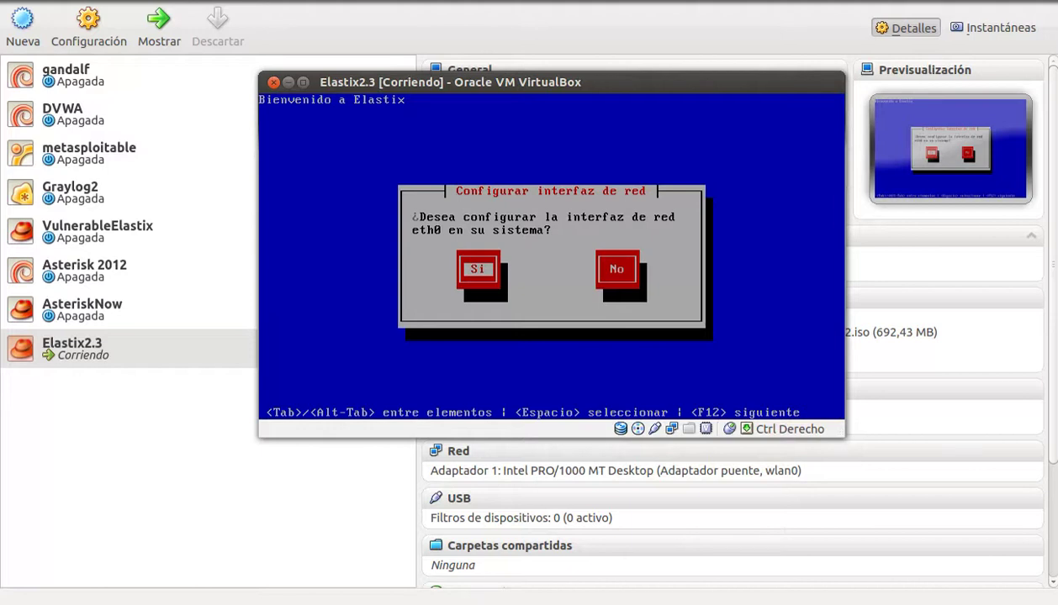
Step: Configure eth0 to activate at boot with IPv4 support enabled
key("Return")
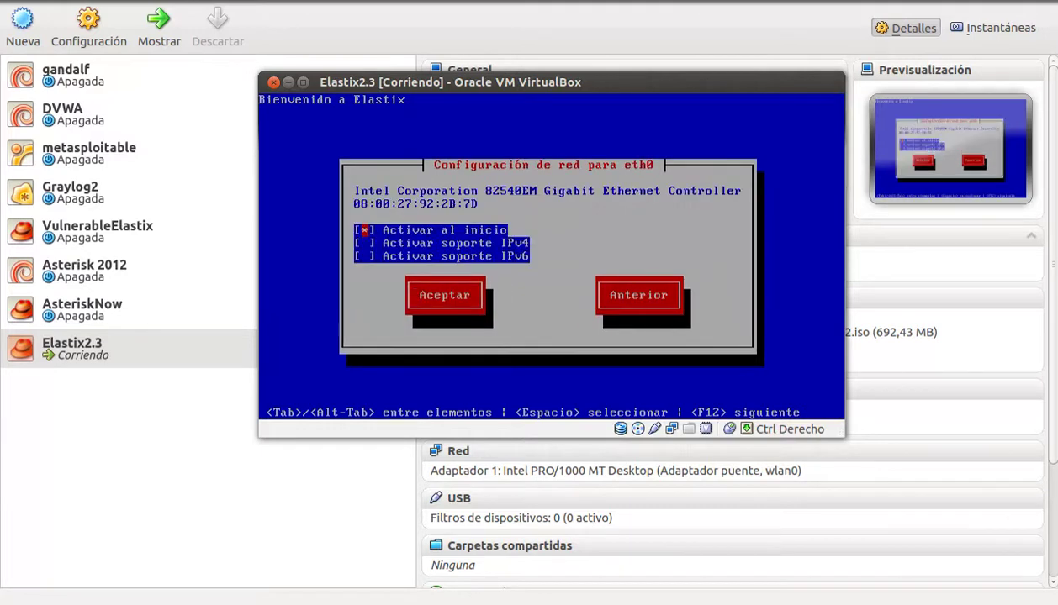
key("Down")
key("Down")
key("Up")
key("Up")
key("Down")
key("space")
key("Down")
key("Up")
key("Up")
key("Down")
key("Down")
key("Down")
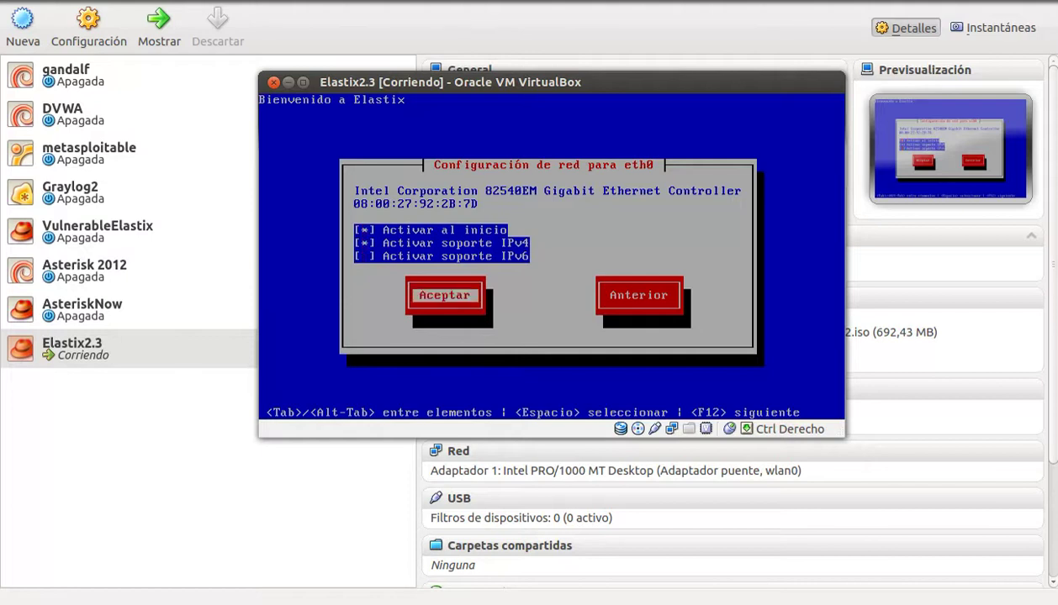
key("Return")
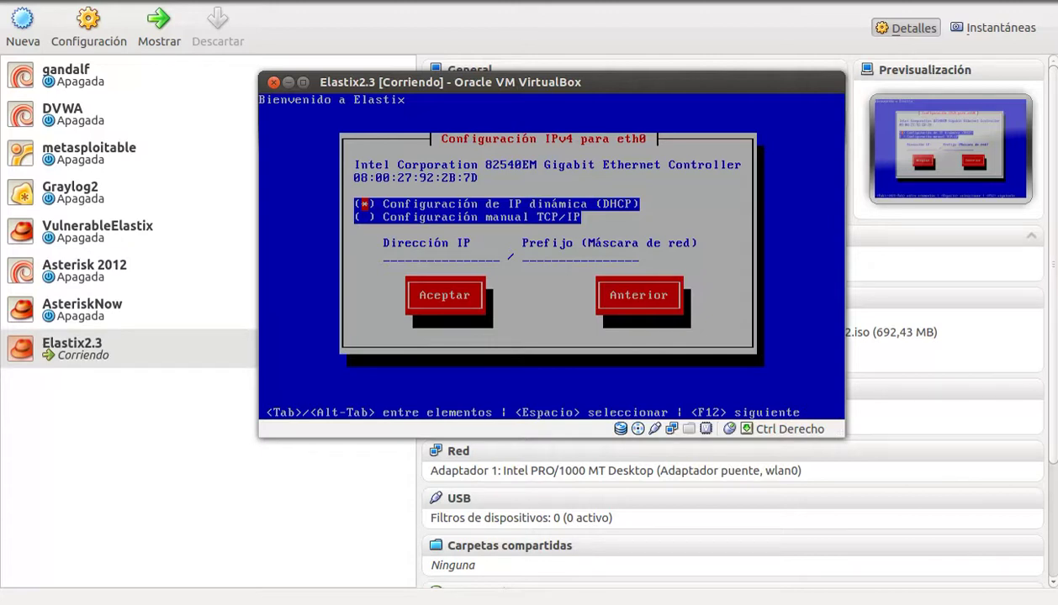
Step: Keep DHCP as eth0's IPv4 address method and confirm it
key("Down")
key("Up")
key("Tab")
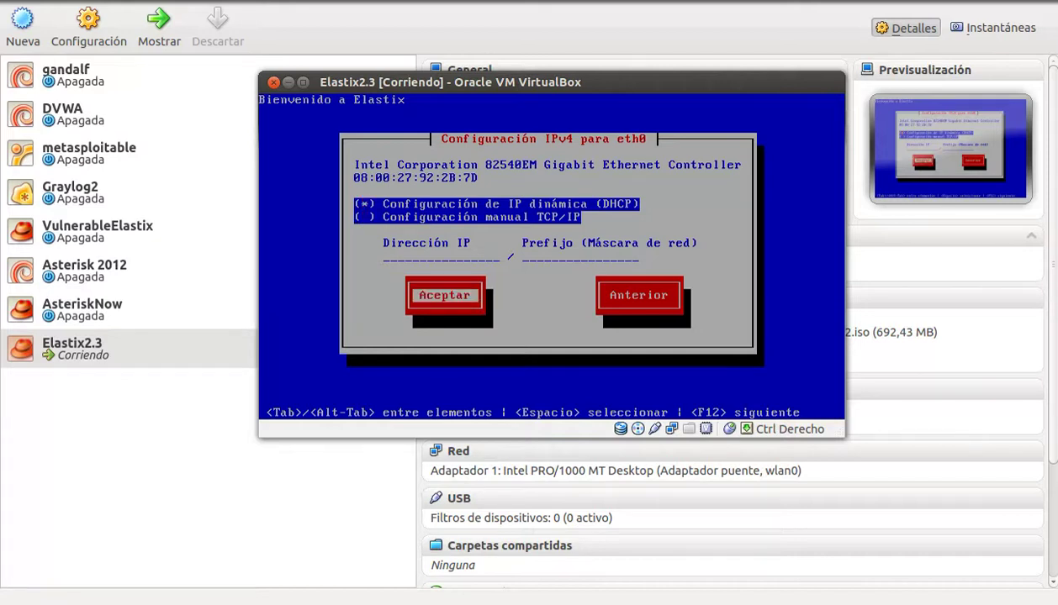
key("Return")
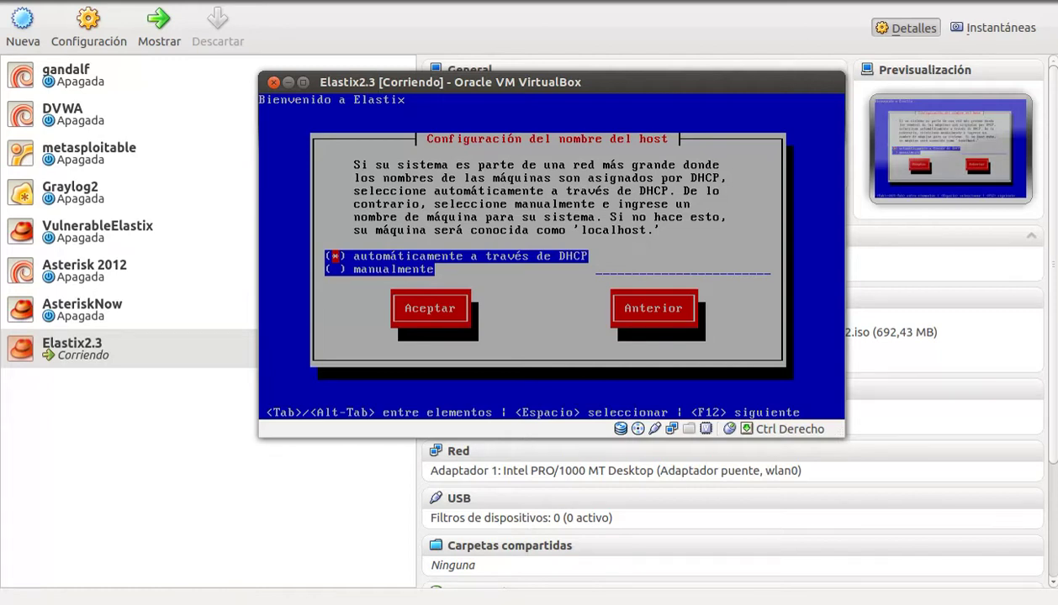
Step: Set the host name manually to cualquiera.hotfixed.local and accept it
key("Down")
key("space")
key("Tab")
type("el")
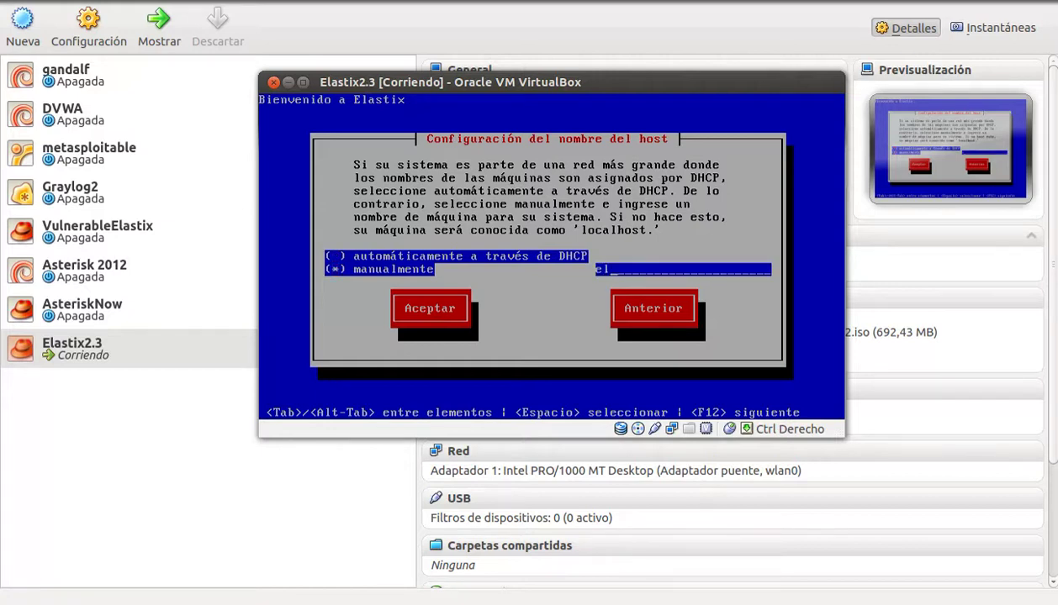
type("astix.hotfi")
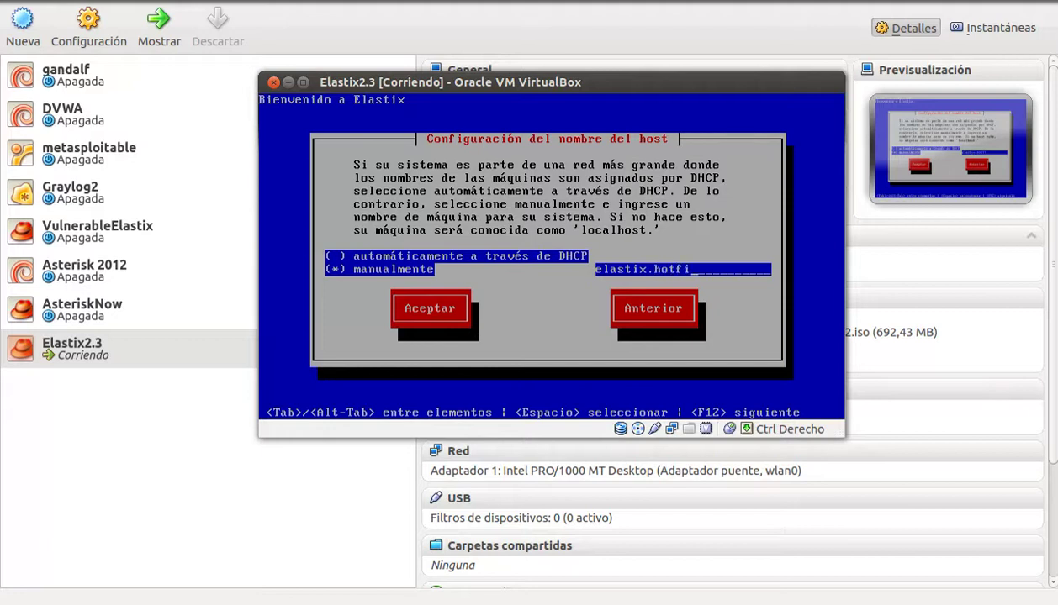
type("xed.local")
key("Right")
key("Right")
key("Right")
key("Right")
key("Right")
key("Right")
key("Right")
key("Right")
key("Right")
key("Right")
key("BackSpace")
key("BackSpace")
key("BackSpace")
key("BackSpace")
key("BackSpace")
key("BackSpace")
key("BackSpace")
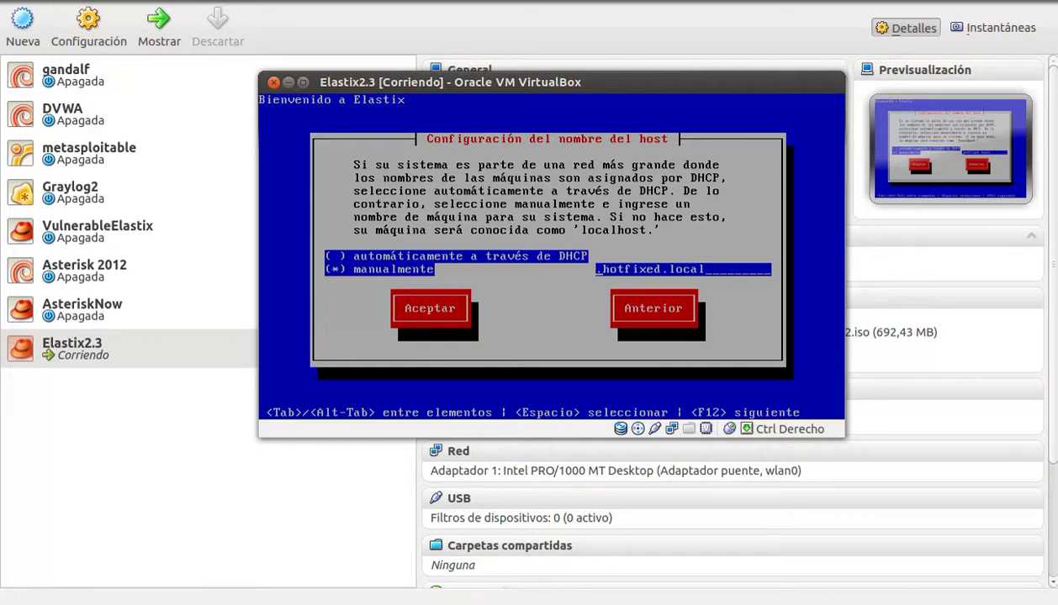
type("cualquiera")
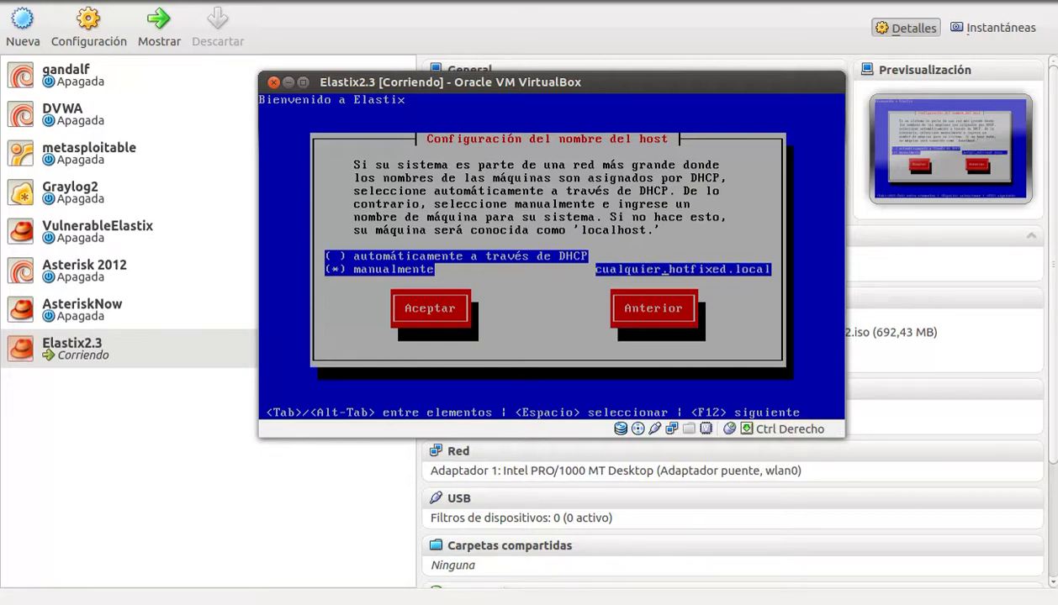
key("Tab")
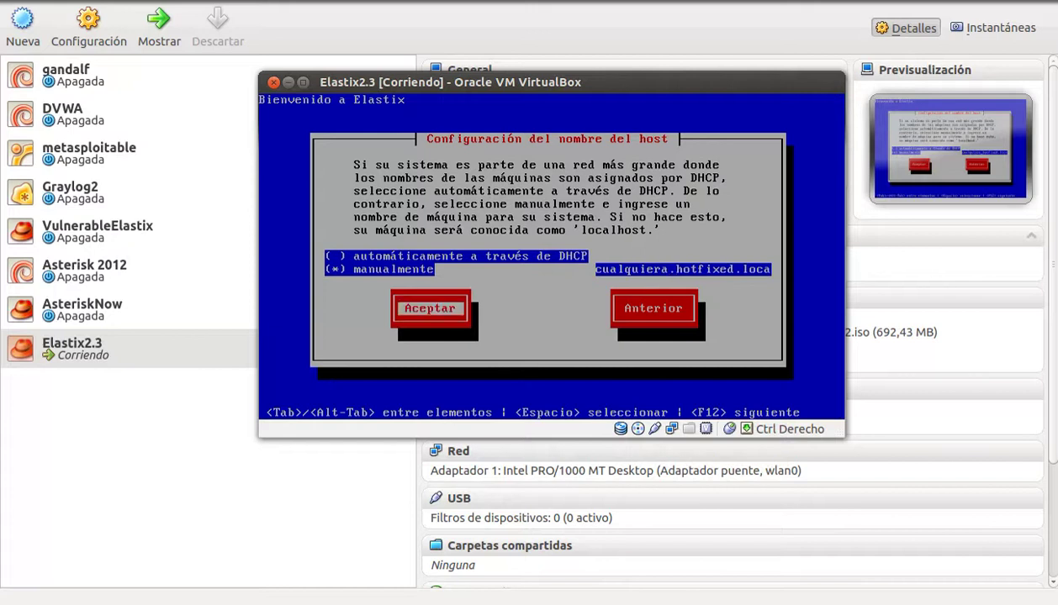
key("Return")
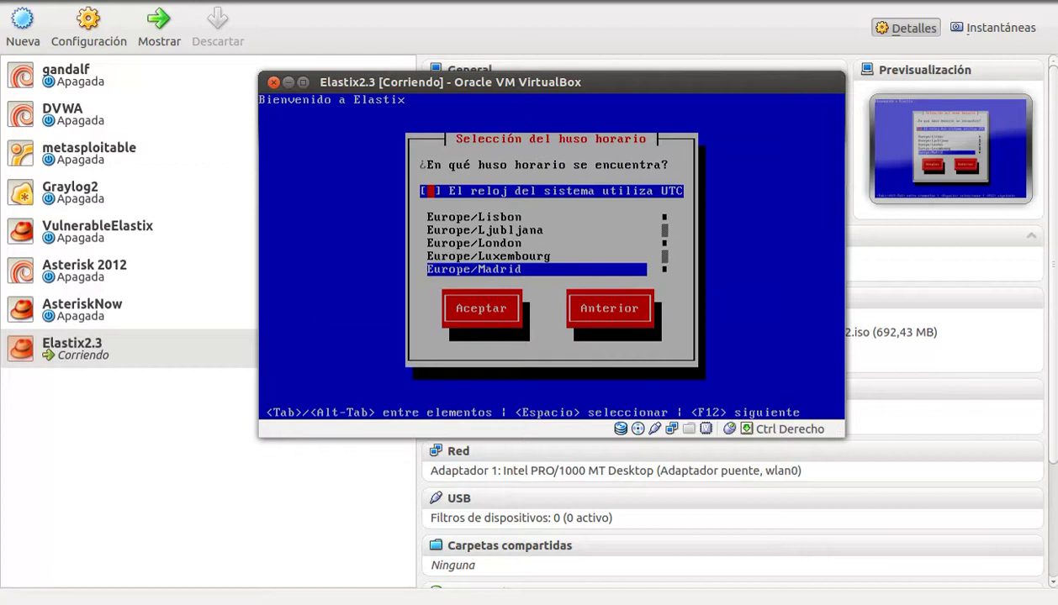
Step: Browse the time zone list, pick an America zone and accept it
key("Tab")
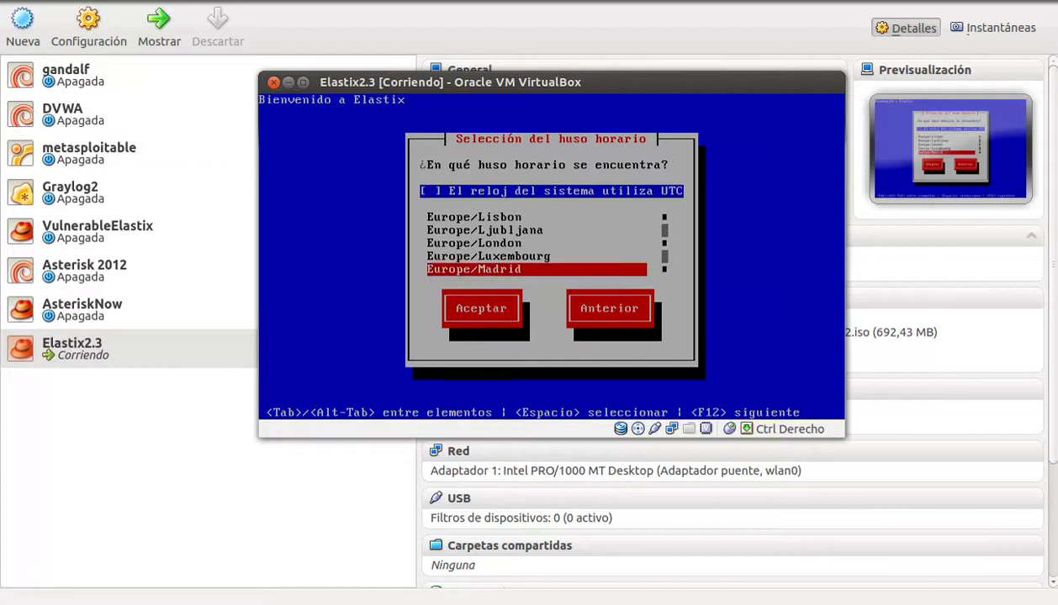
key("Home")
key("Down")
key("Down")
key("Down")
key("Down")
key("Down")
key("Down")
key("Down")
key("Down")
key("Down")
key("Down")
key("Down")
key("Down")
key("Down")
key("Down")
key("Down")
key("Down")
key("Down")
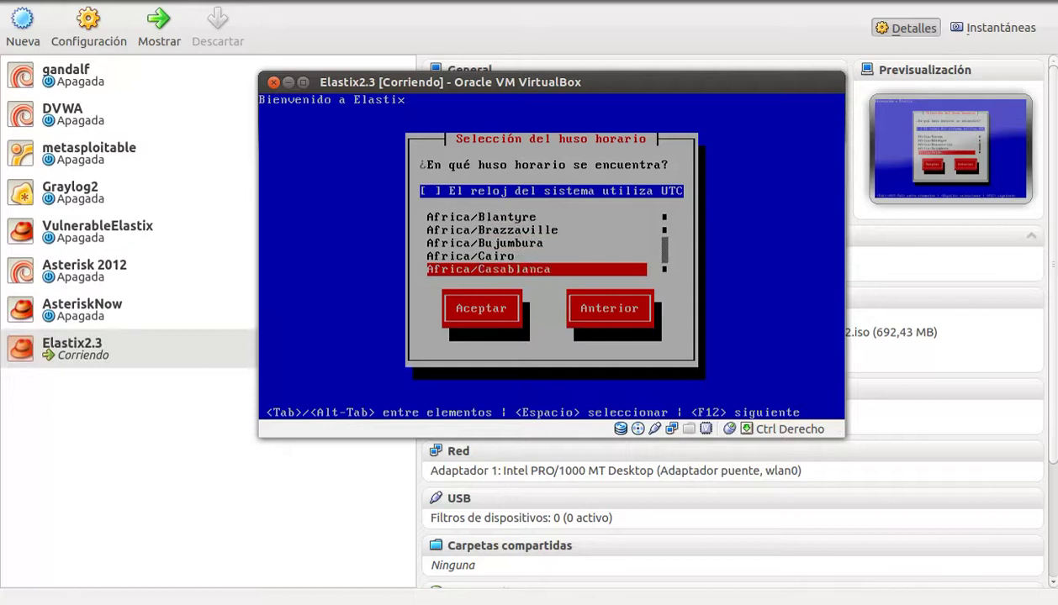
key("Down")
key("Down")
key("Down")
key("Down")
key("Down")
key("Down")
key("Down")
key("Down")
key("Down")
key("Down")
key("Down")
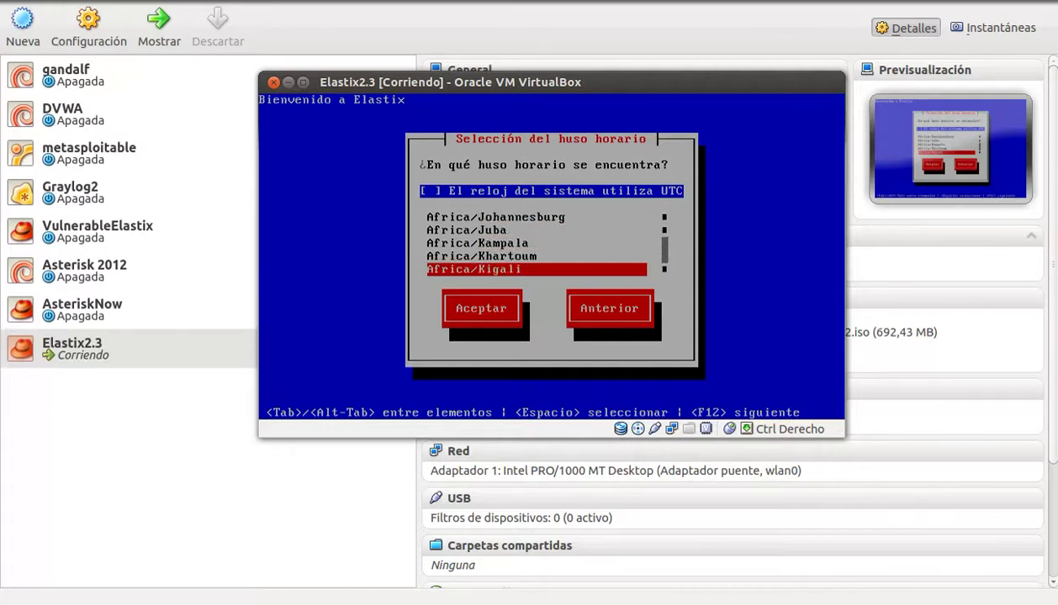
key("Up")
key("Up")
key("Up")
key("Up")
key("Up")
key("Up")
key("Up")
key("Up")
key("Up")
key("Up")
key("Up")
key("Up")
key("Up")
key("Up")
key("Up")
key("Up")
key("Up")
key("Up")
key("Up")
key("Up")
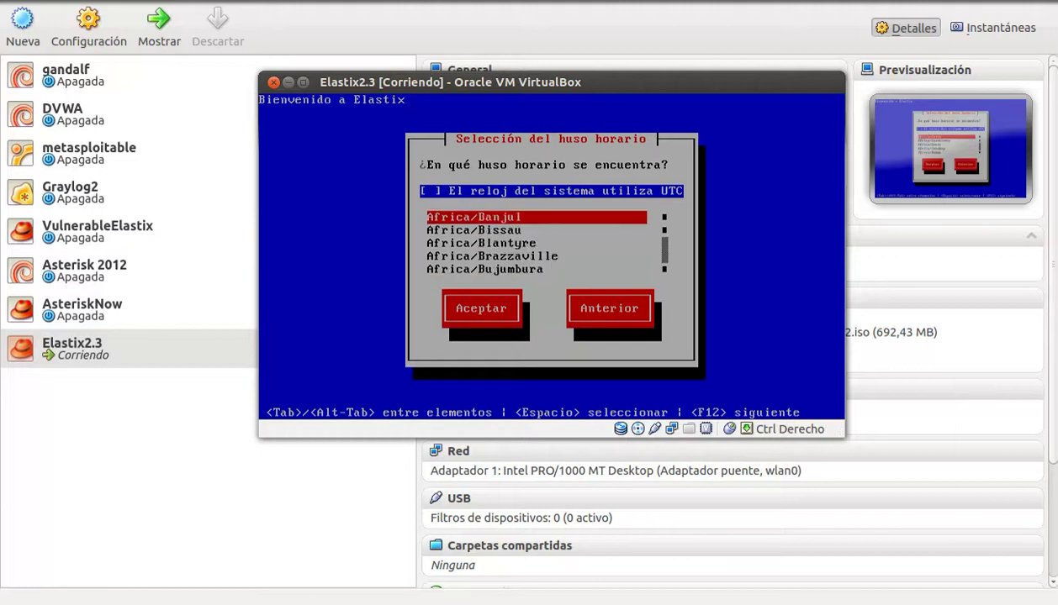
key("Down")
key("Down")
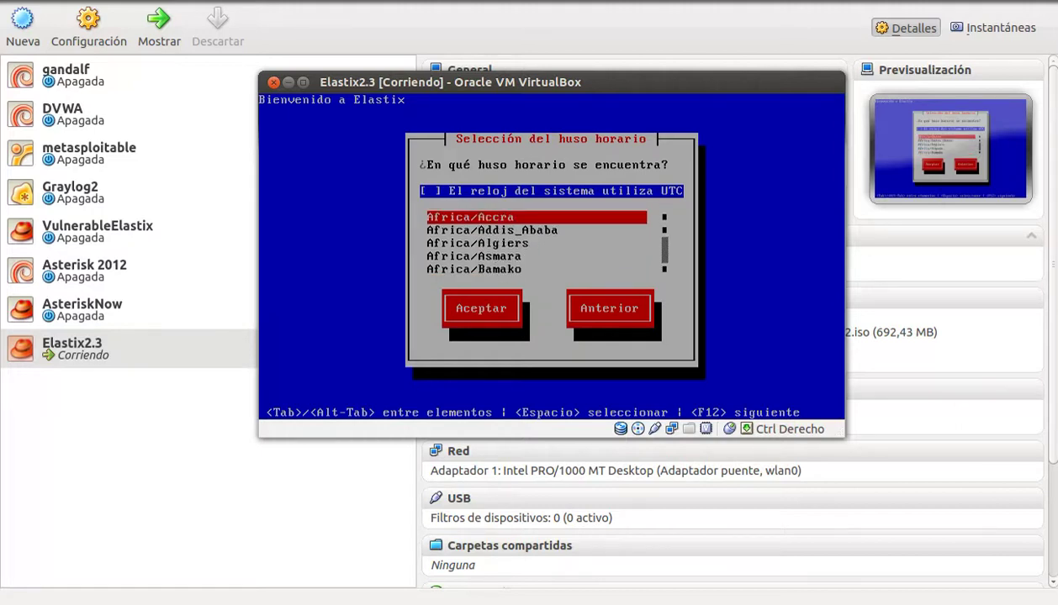
key("Down")
key("Down")
key("Down")
key("Down")
key("Down")
key("Down")
key("Down")
key("Down")
key("Down")
key("Down")
key("Down")
key("Down")
key("Down")
key("Down")
key("Down")
key("Down")
key("Down")
key("Down")
key("Down")
key("Down")
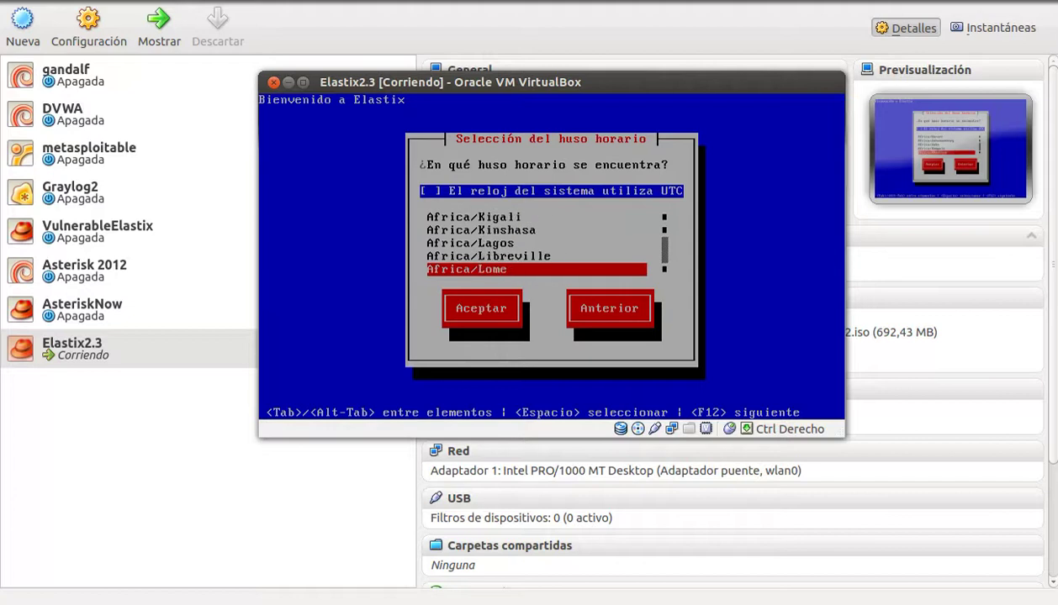
key("Down")
key("Down")
key("Down")
key("Down")
key("Down")
key("Down")
key("Down")
key("Down")
key("Down")
key("Down")
key("Down")
key("Down")
key("Down")
key("Down")
key("Down")
key("Down")
key("Down")
key("Down")
key("Down")
key("Down")
key("Up")
key("Up")
key("Down")
key("Down")
key("Down")
key("Down")
key("Down")
key("Down")
key("Down")
key("Down")
key("Down")
key("Down")
key("Down")
key("Down")
key("Down")
key("Down")
key("Down")
key("Down")
key("Down")
key("Down")
key("Up")
key("Up")
key("Up")
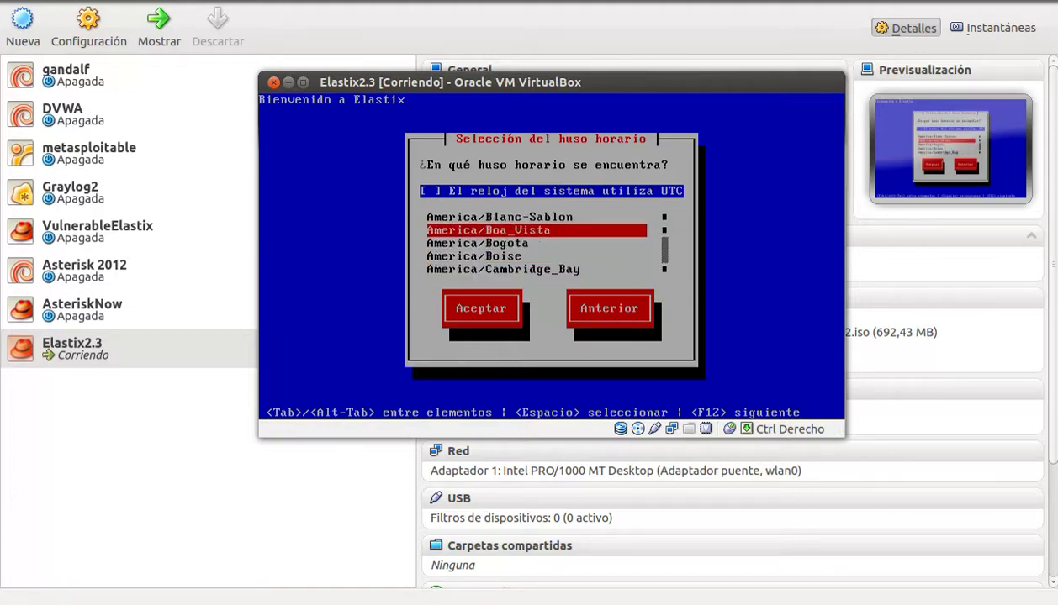
key("Down")
key("Tab")
key("Return")
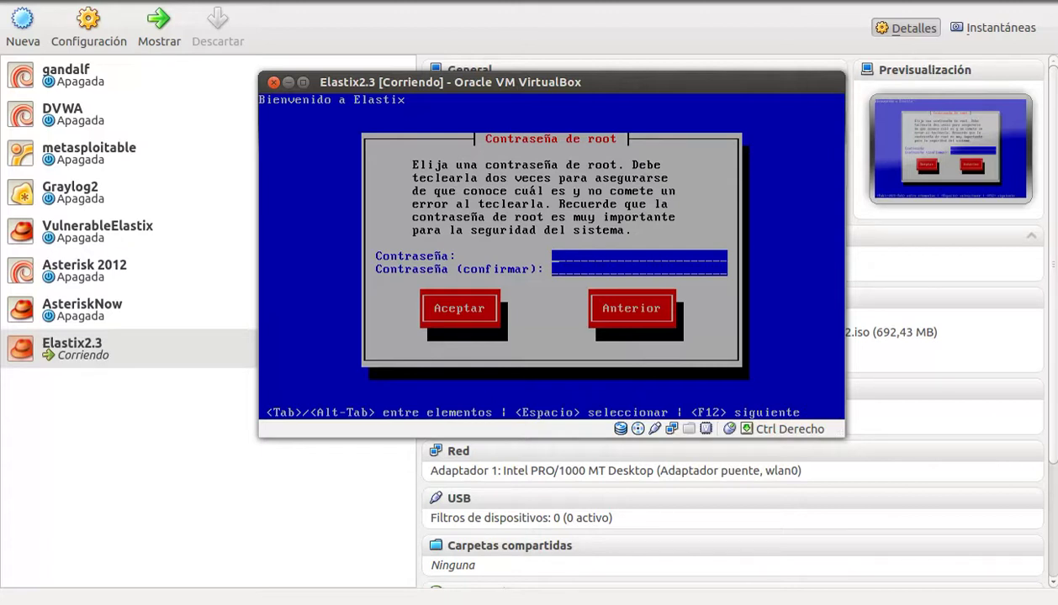
Step: Enter the root password in both fields and begin the package installation
type("************")
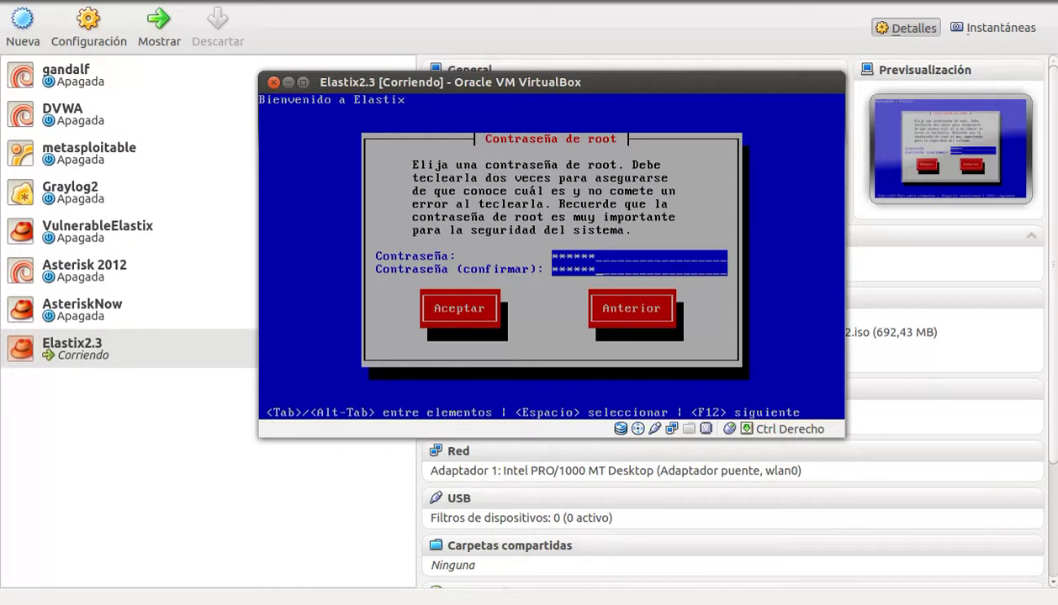
key("Tab")
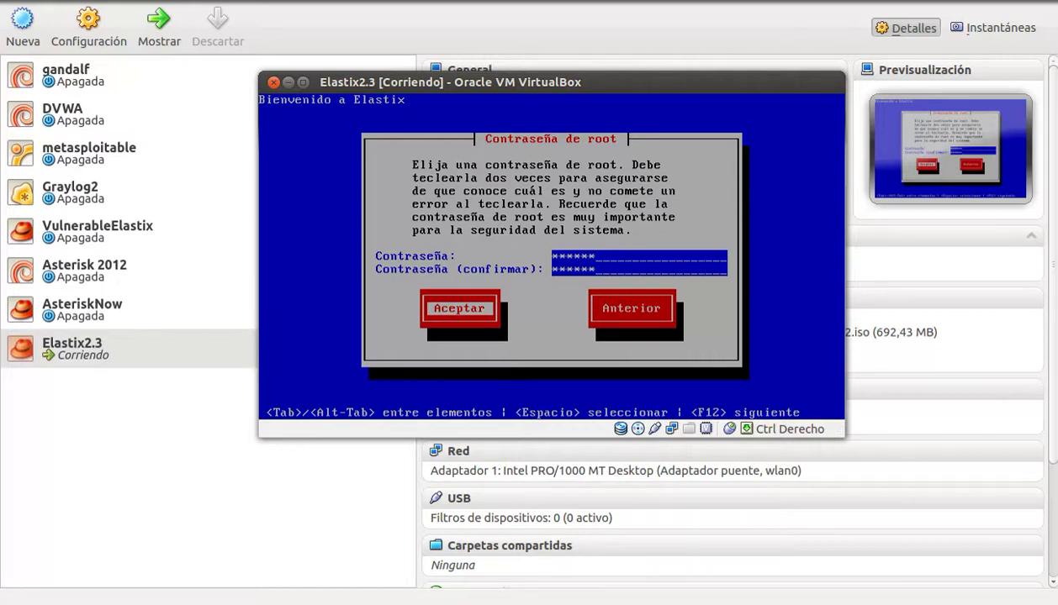
key("Return")
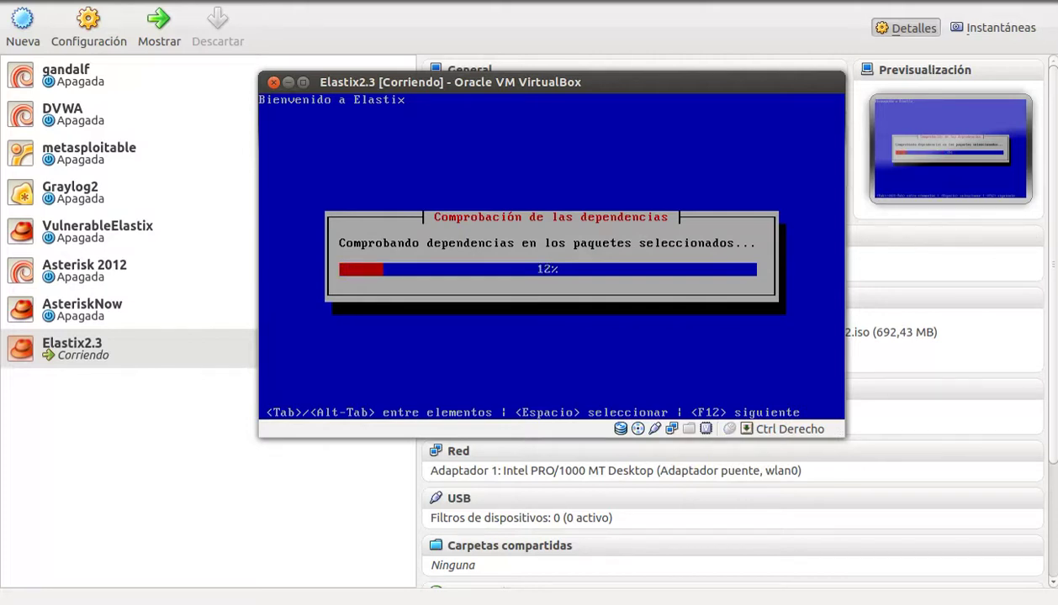
Step: Wait out installation and reboot, then select Elastix2.3 in the VirtualBox Manager
left_click(756, 4)
left_click(762, 10)
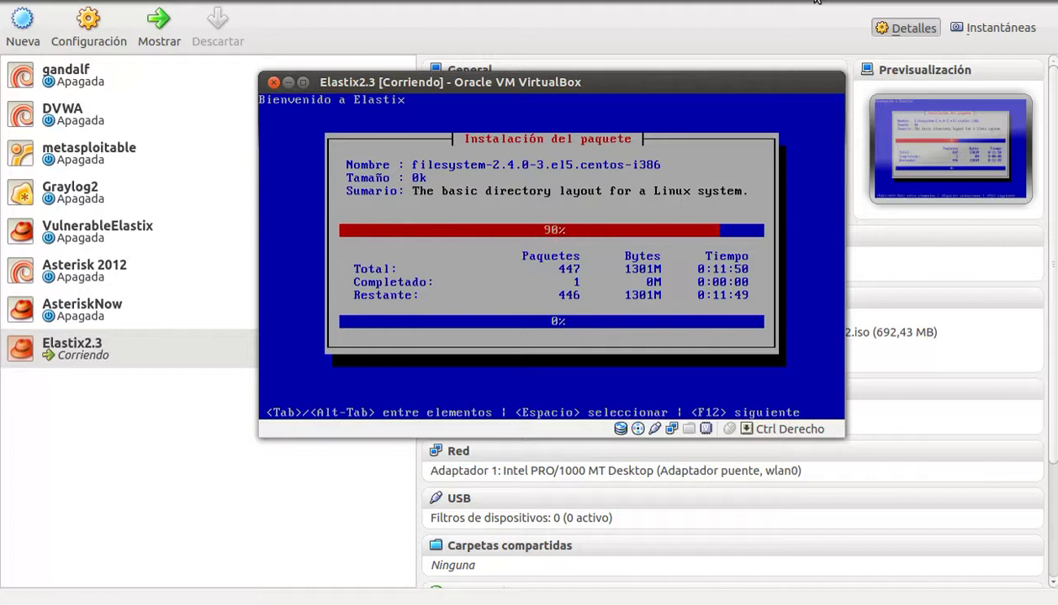
left_click(816, 2)
left_click(832, 14)
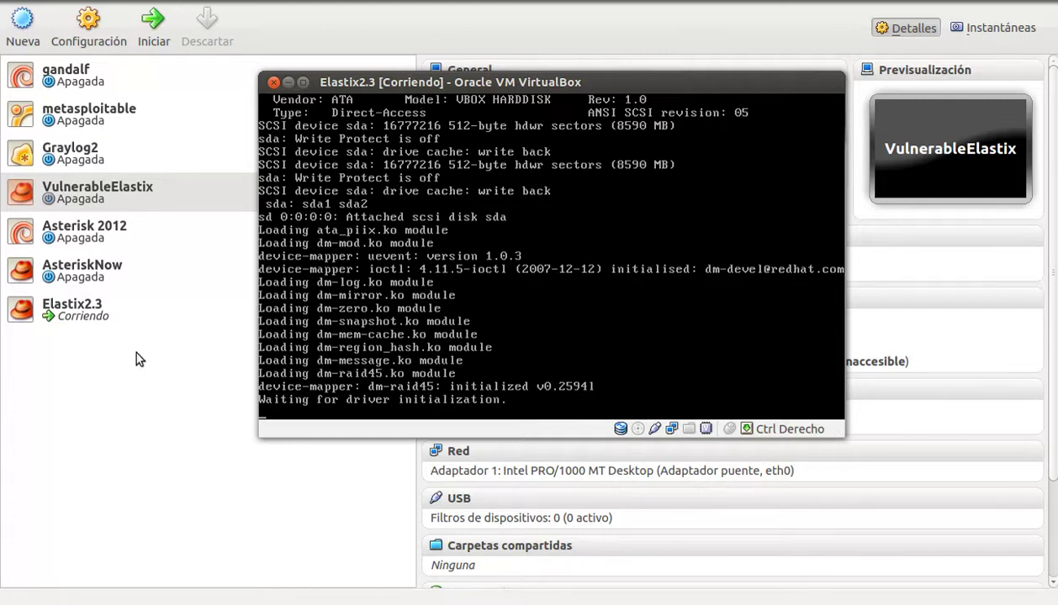
left_click(91, 322)
left_click(90, 322)
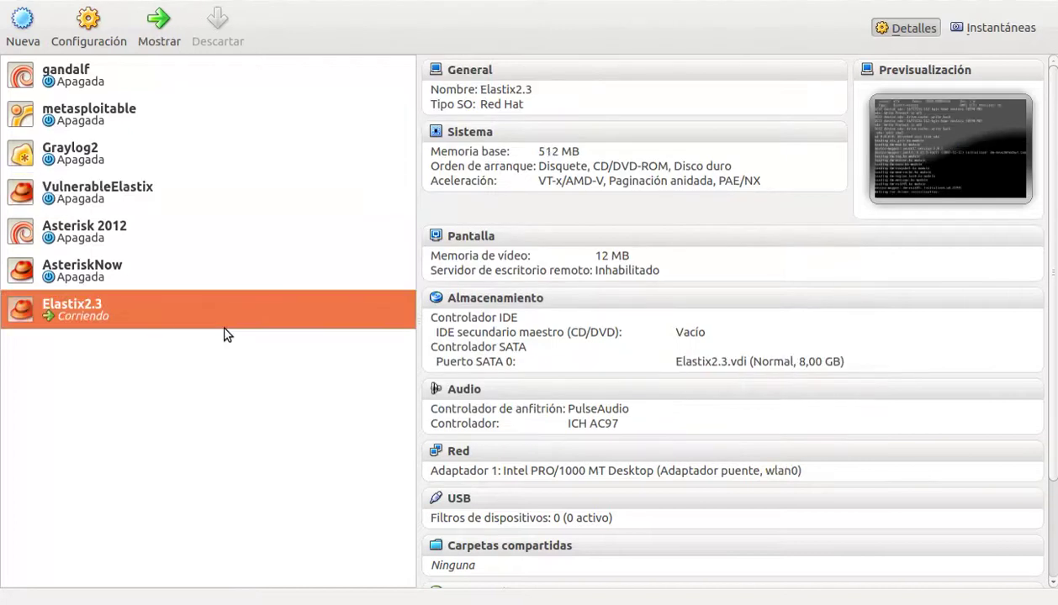
key("alt+Tab")
Step: Bring the Elastix2.3 VM console forward and let it boot to the MySQL password screen
key("Tab")
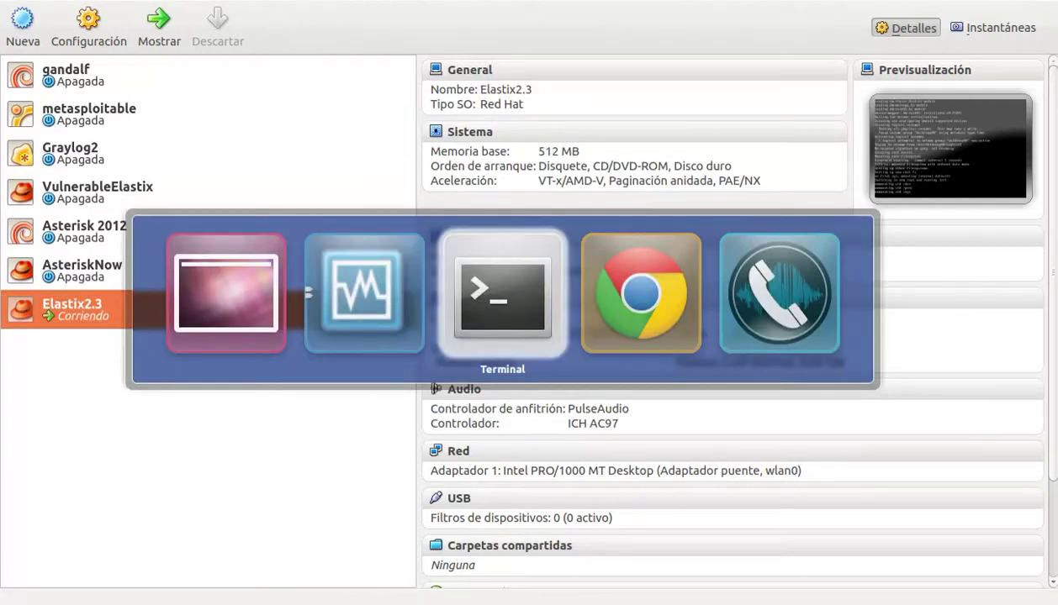
key("shift+Tab")
key("shift+Tab")
key("Tab")
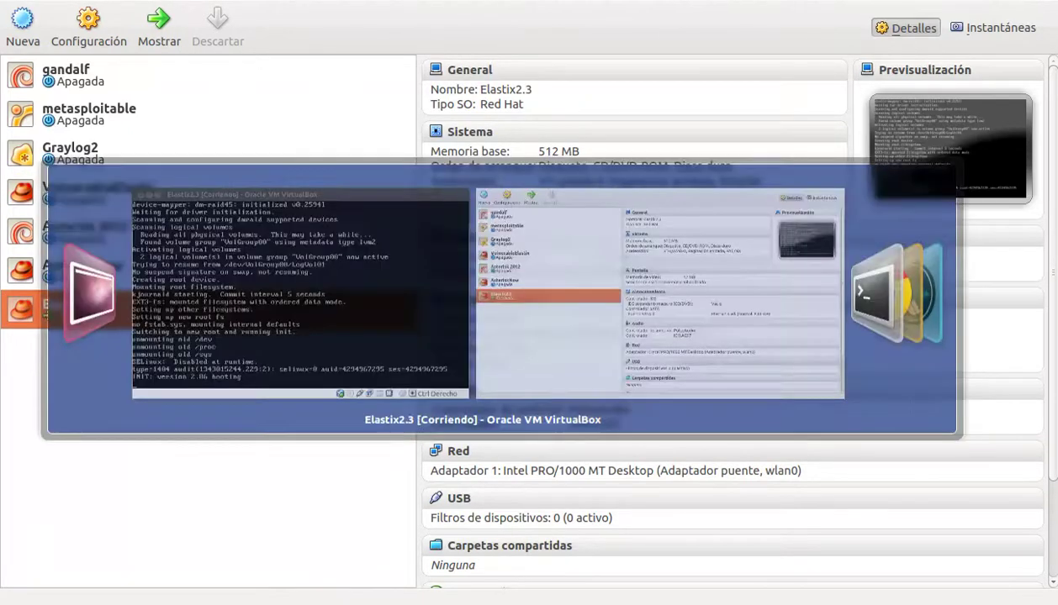
left_click(228, 331)
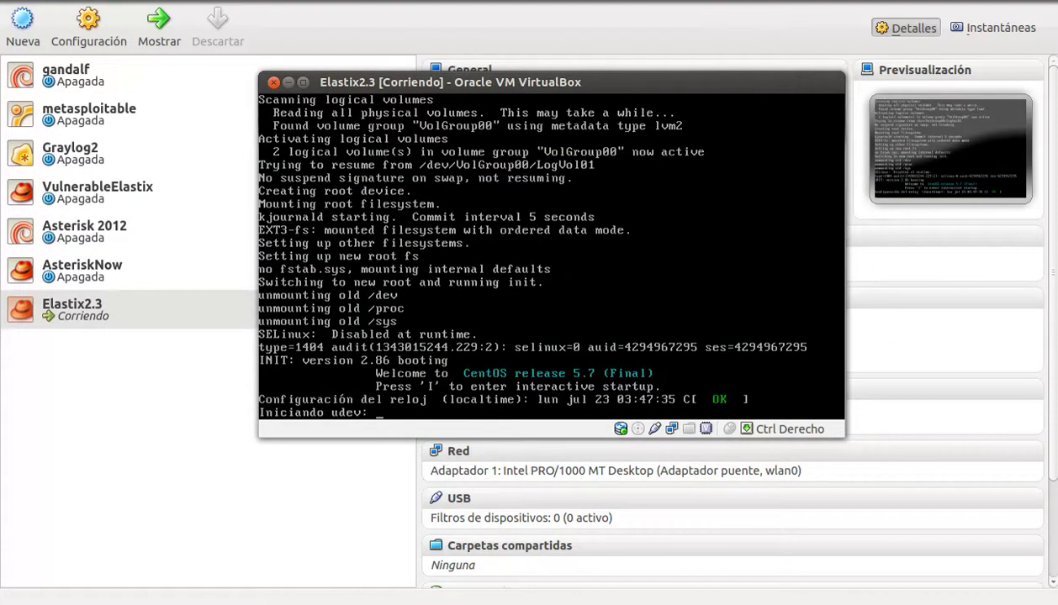
left_click(849, 1)
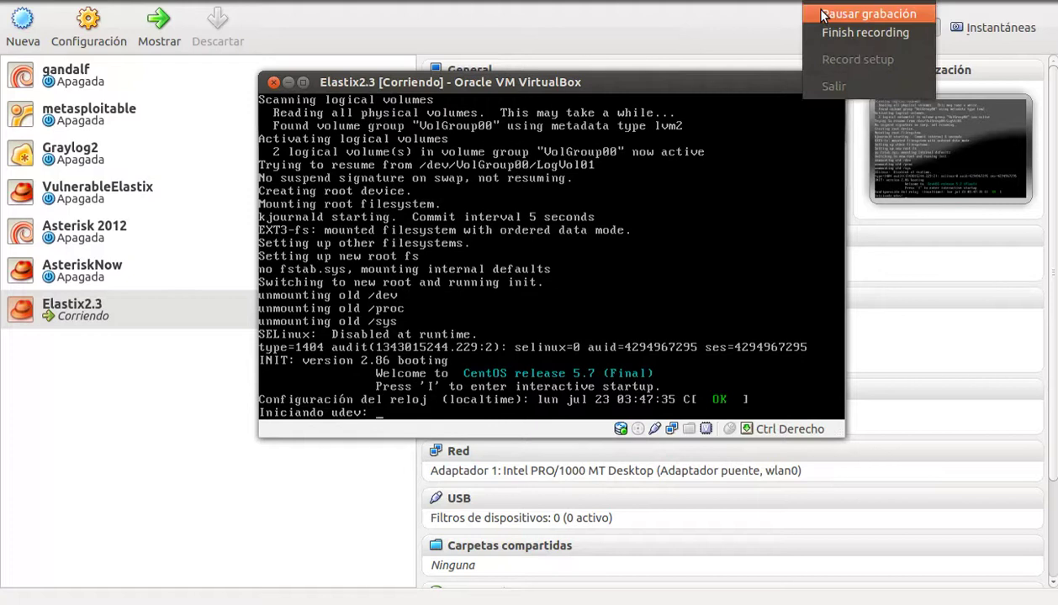
left_click(849, 1)
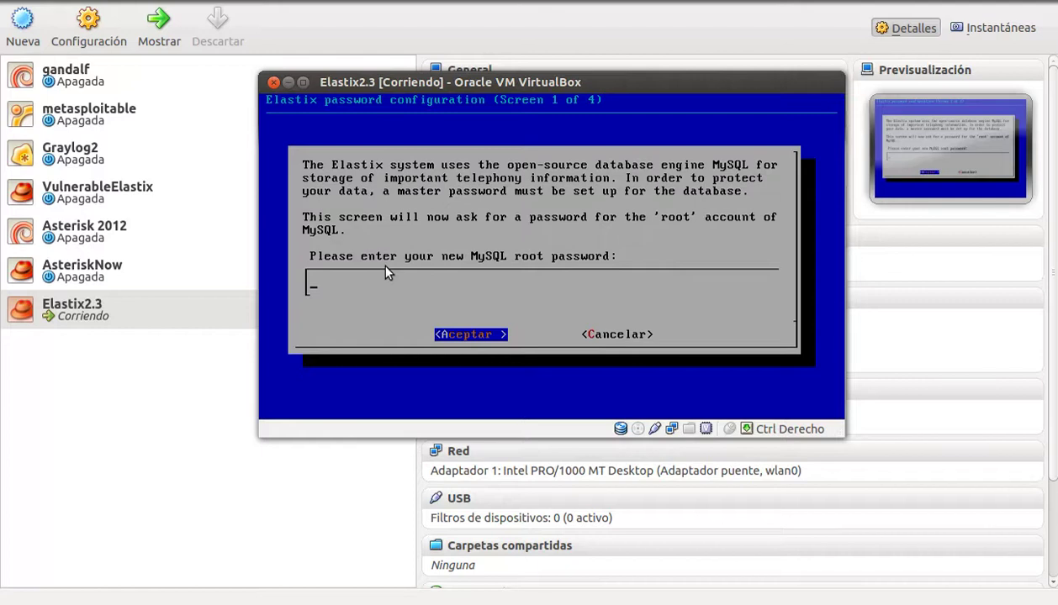
Step: Enter the new MySQL root password and confirm it on the next screen
type("********")
key("Return")
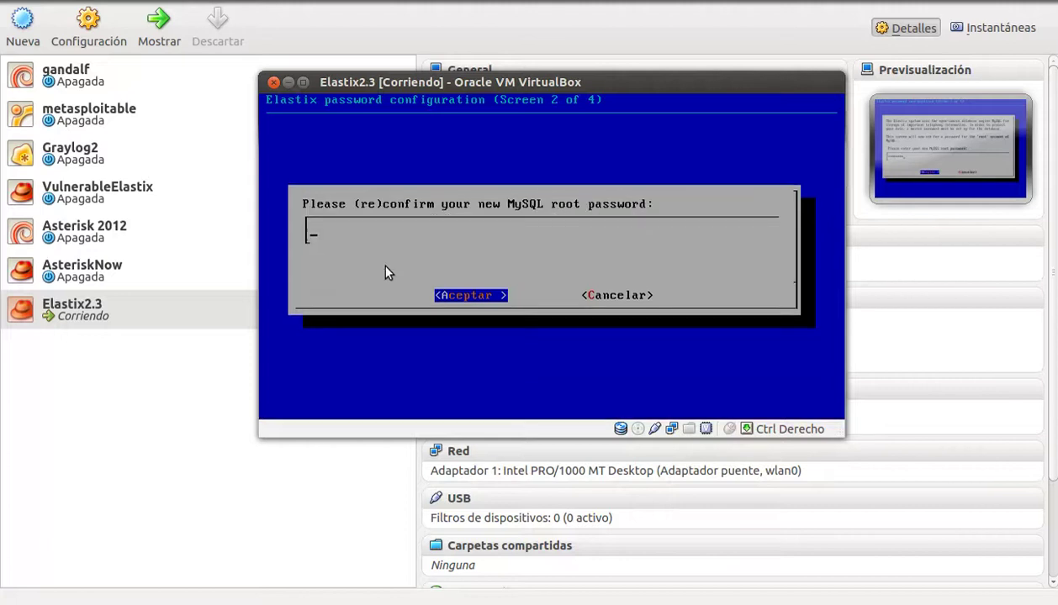
type("******")
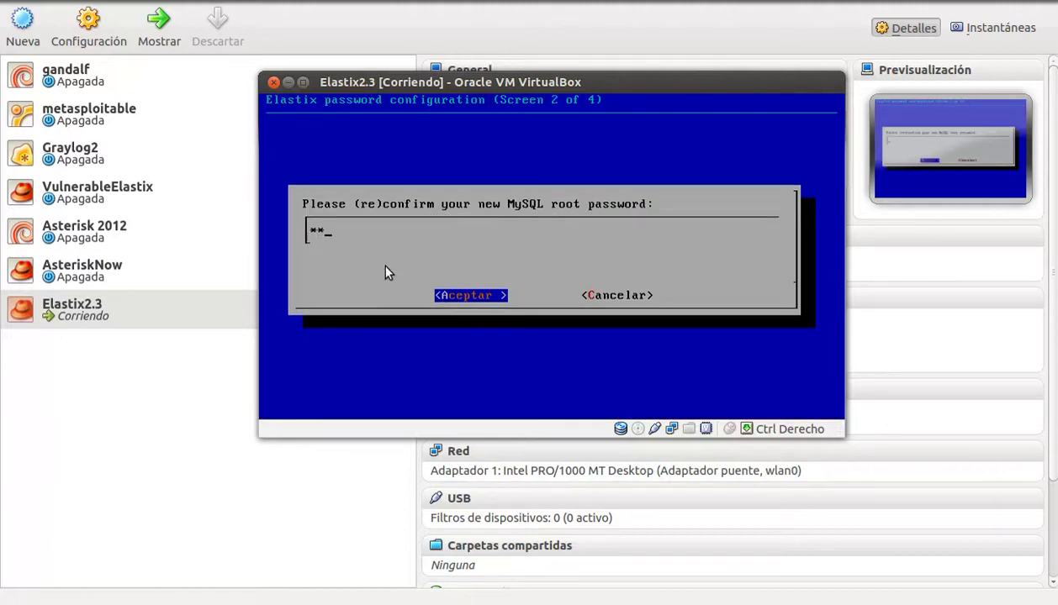
type("**")
key("Return")
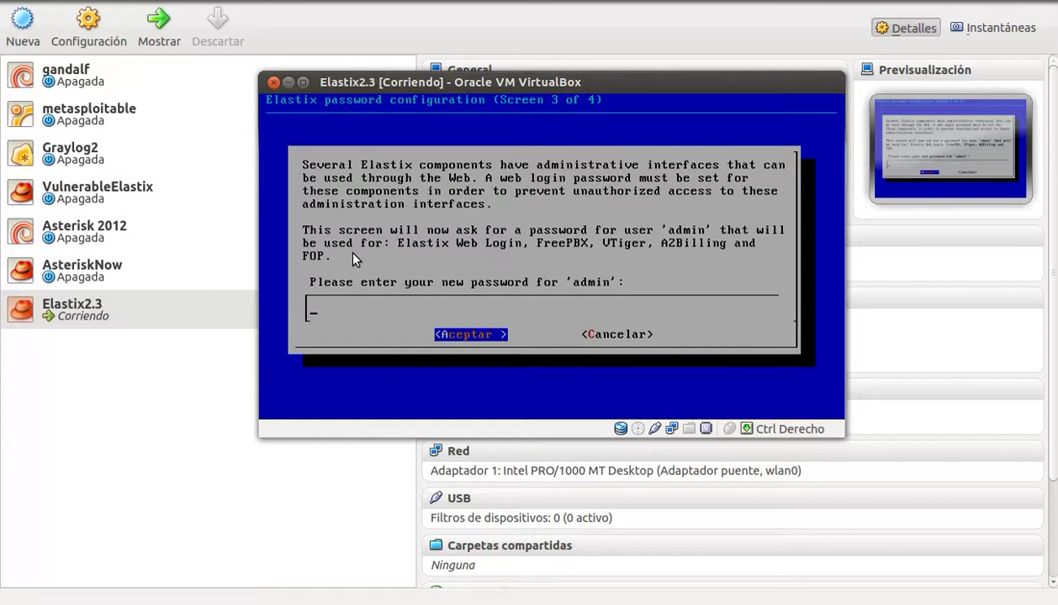
Step: Enter the web admin password on screen 3 and confirm it on screen 4
left_click(430, 290)
type("******")
key("Return")
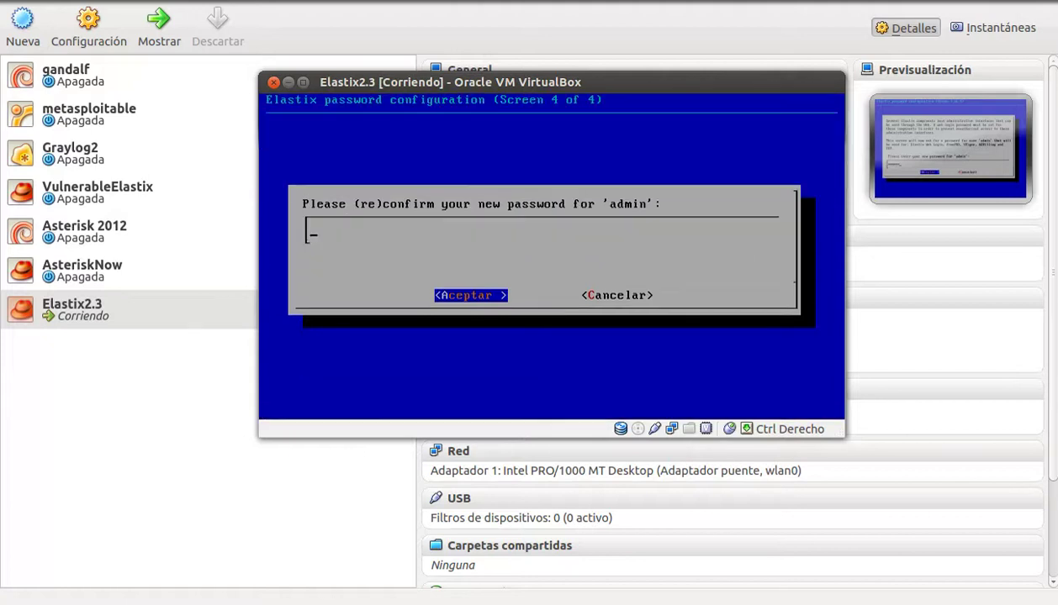
type("******")
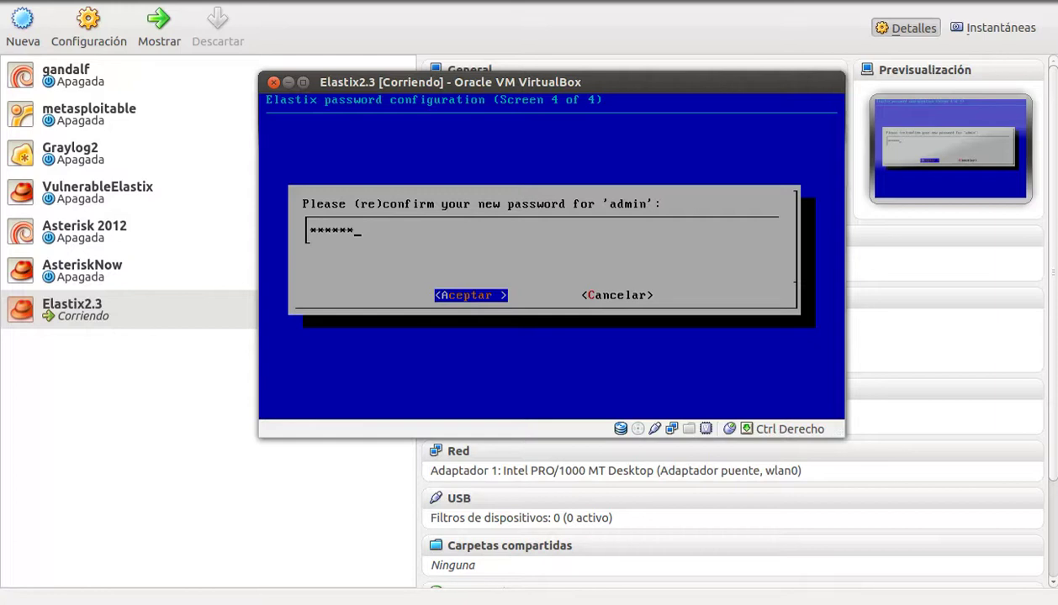
key("Return")
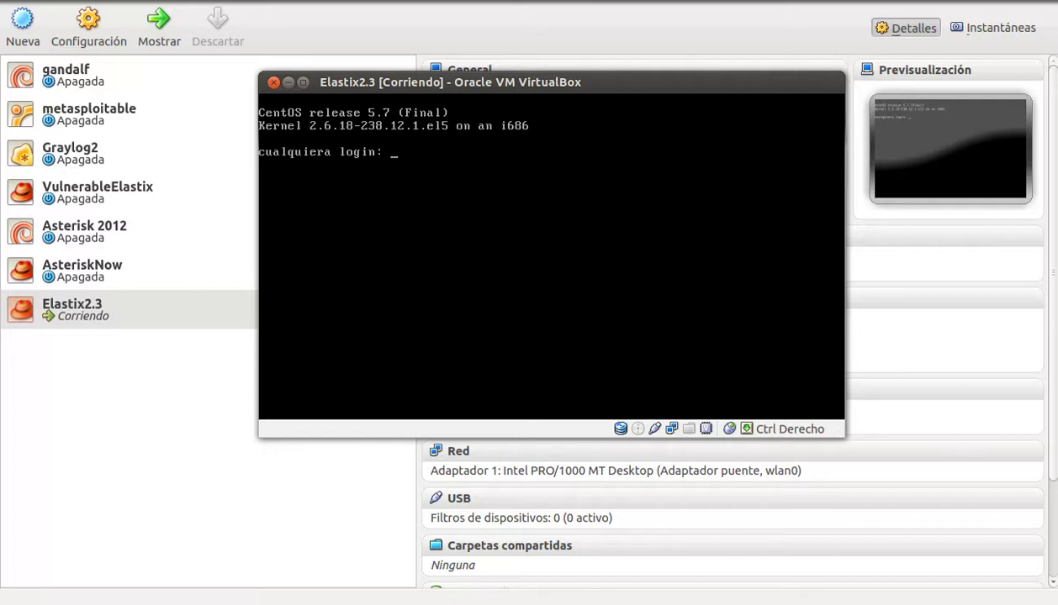
Step: Log in as root, start the Asterisk console with asterisk -rvvvv, then exit it
type("root")
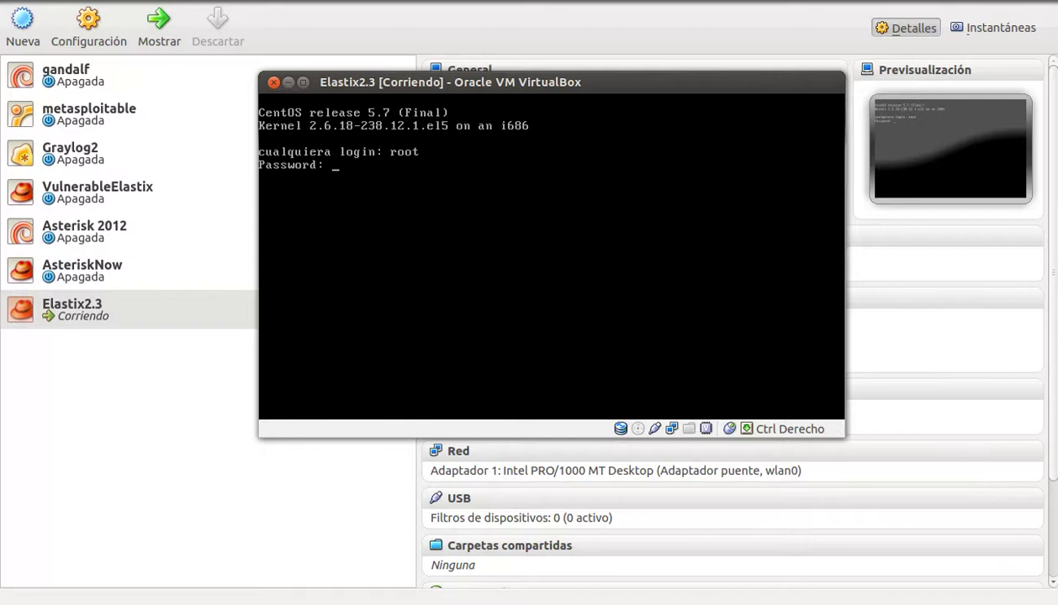
key("Return")
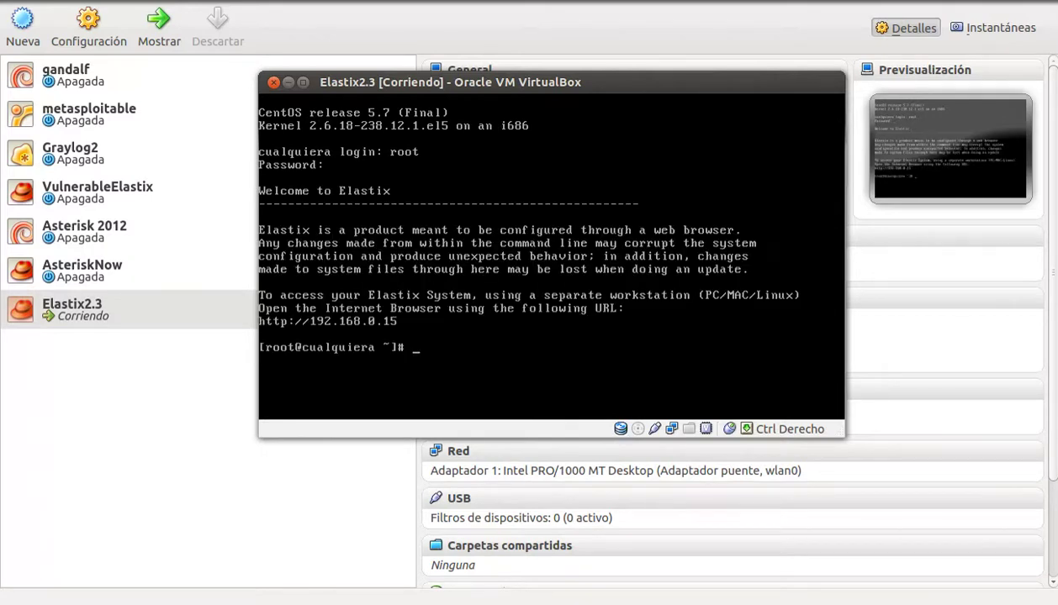
type("asterisk -rvvvv")
key("Return")
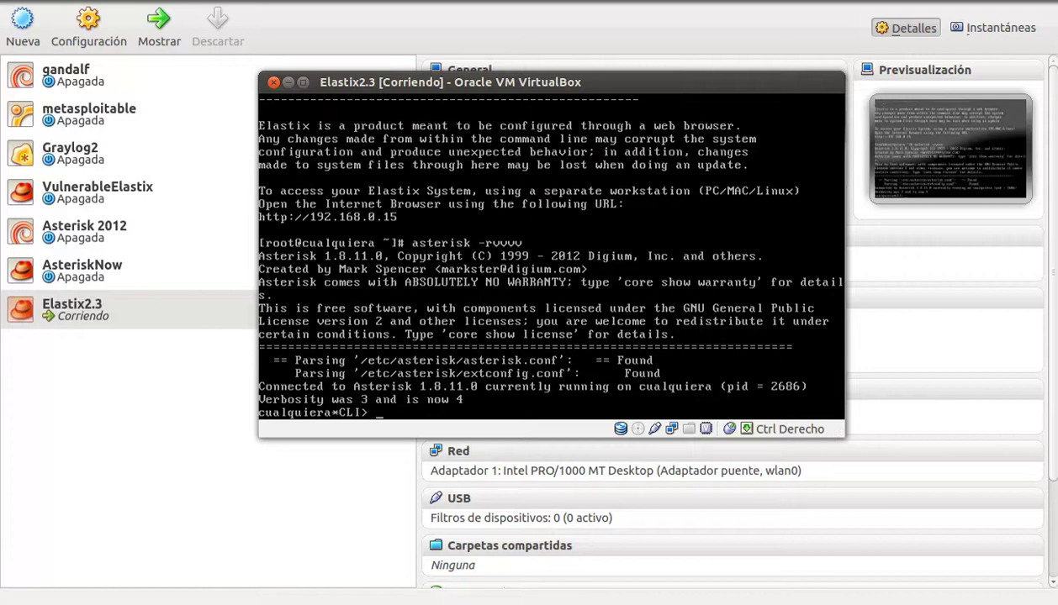
key("ctrl+c")
Step: Run ifconfig to read eth0's IP 192.168.0.15, then switch to the browser
type("ifc")
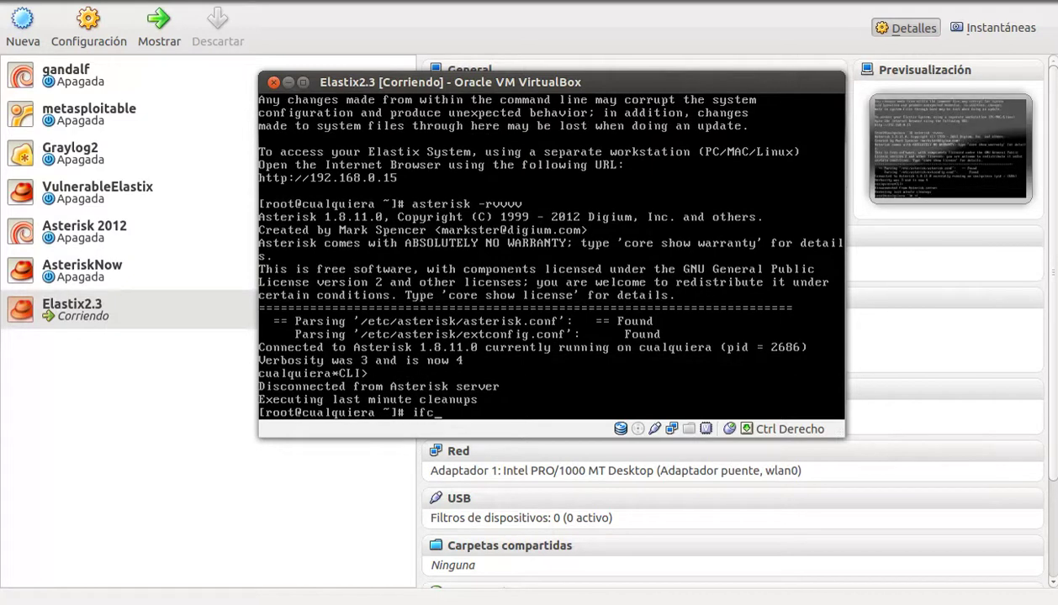
type("onfig")
key("Return")
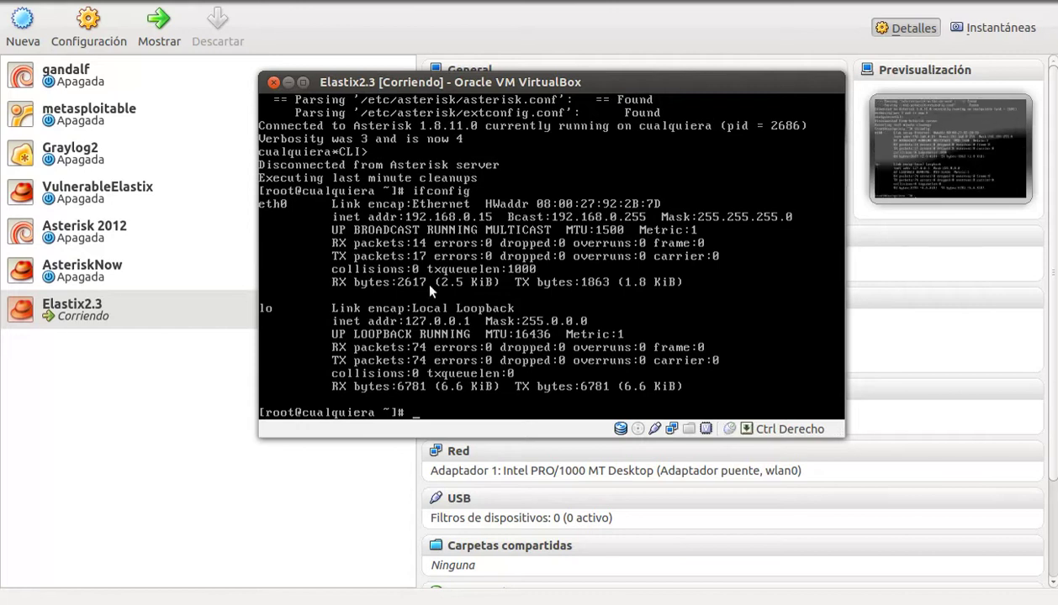
key("alt+Tab")
key("alt+Tab")
key("alt+Tab")
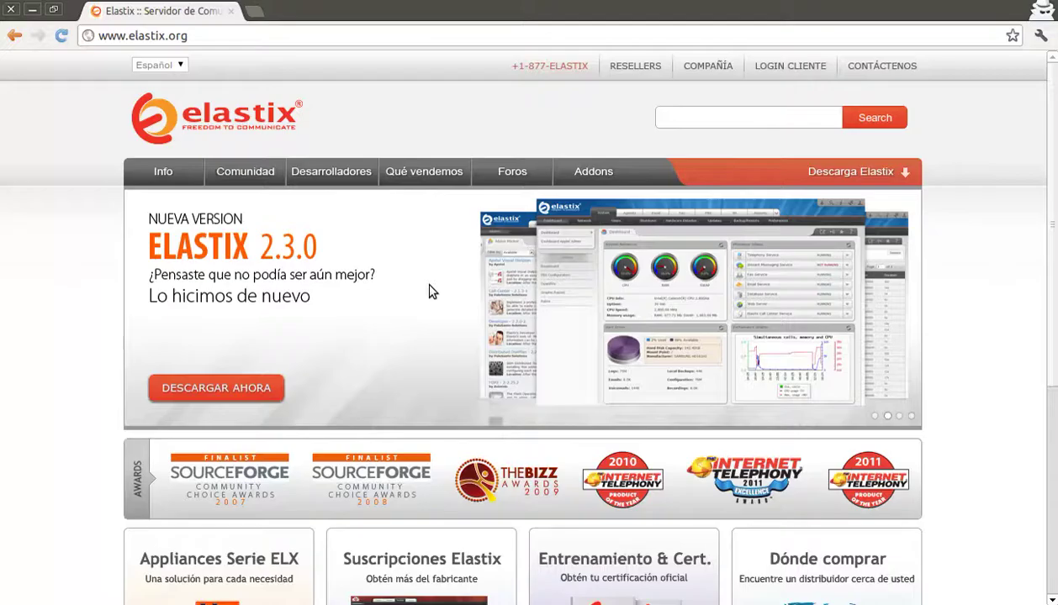
key("alt+Tab")
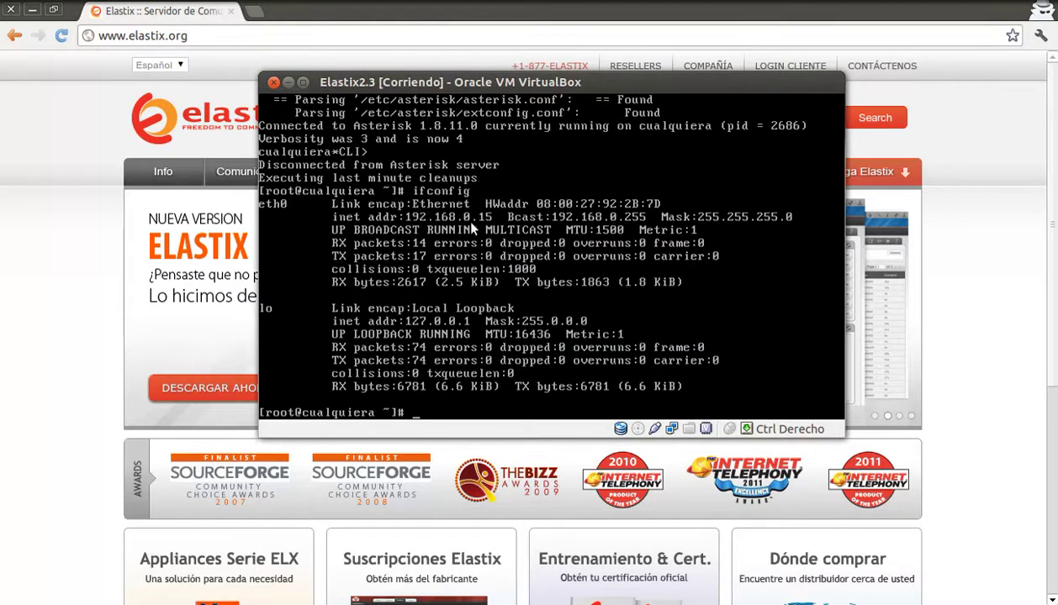
Step: Load 192.168.0.15 in Chrome and continue past the certificate warning
left_click(217, 36)
type("192.16")
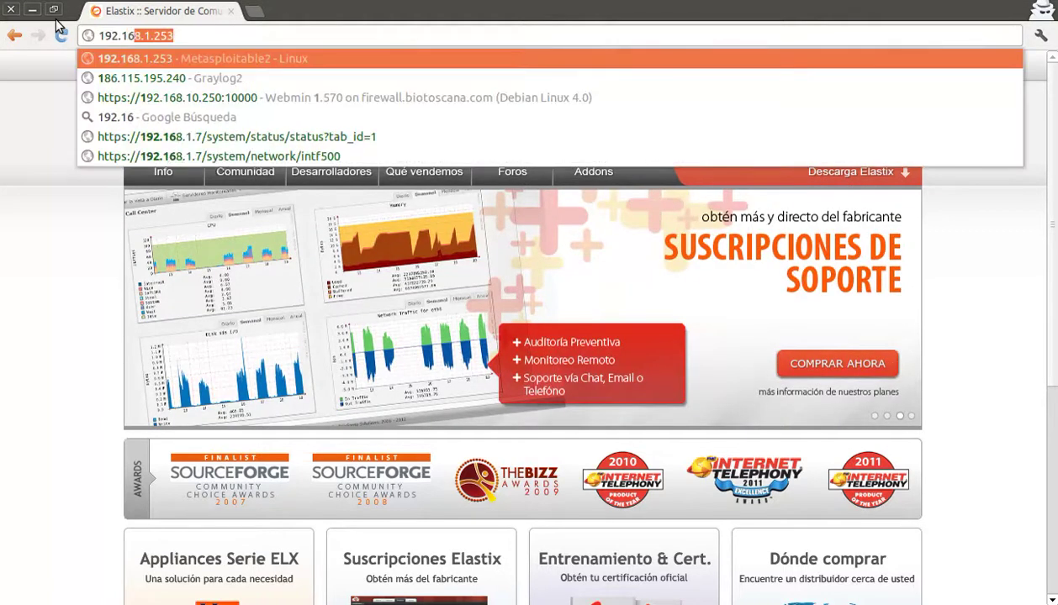
type("8.")
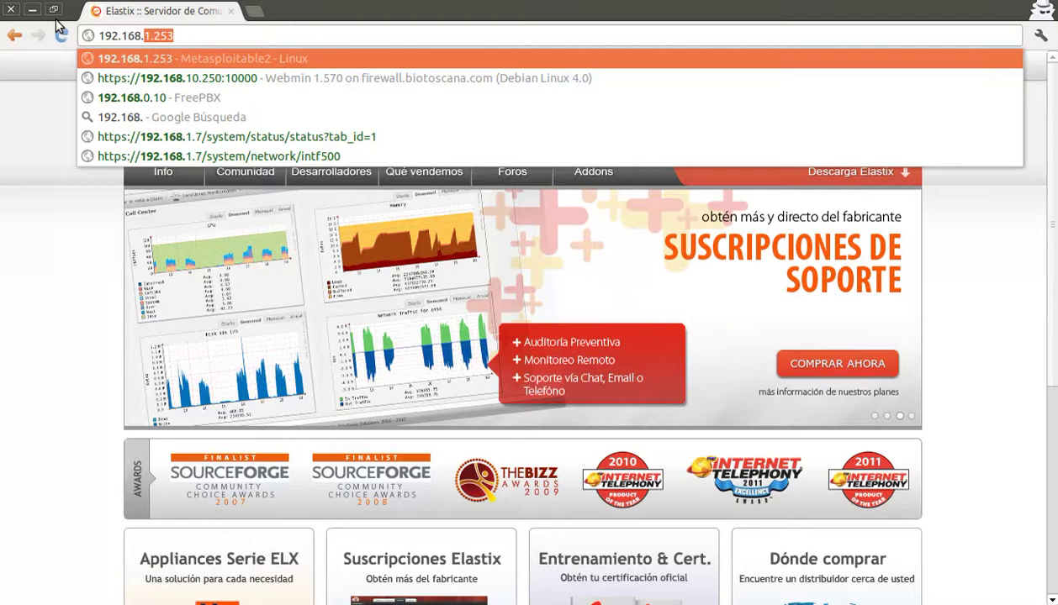
type("0.15")
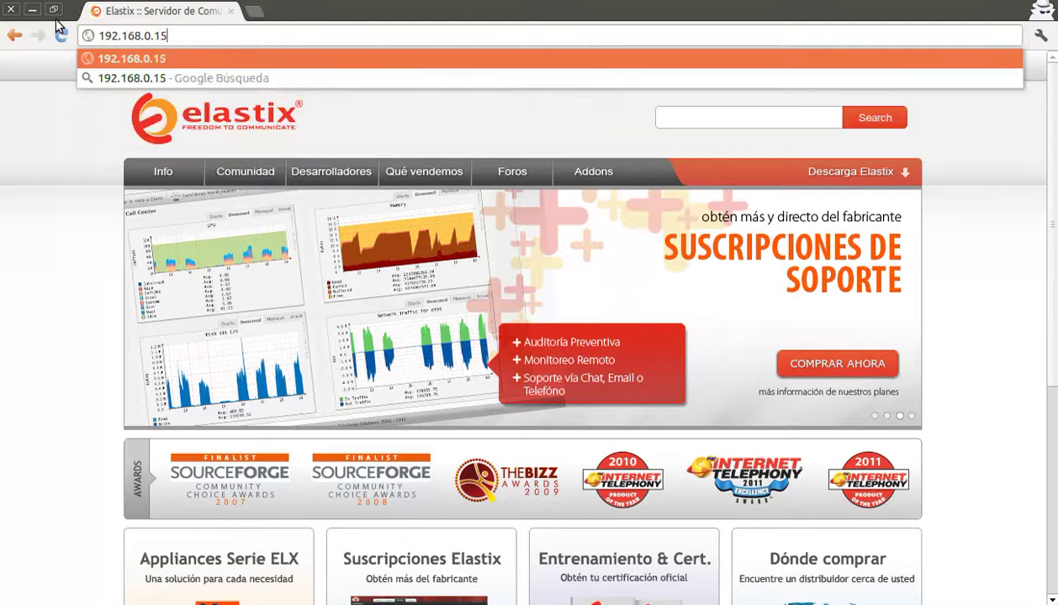
key("Return")
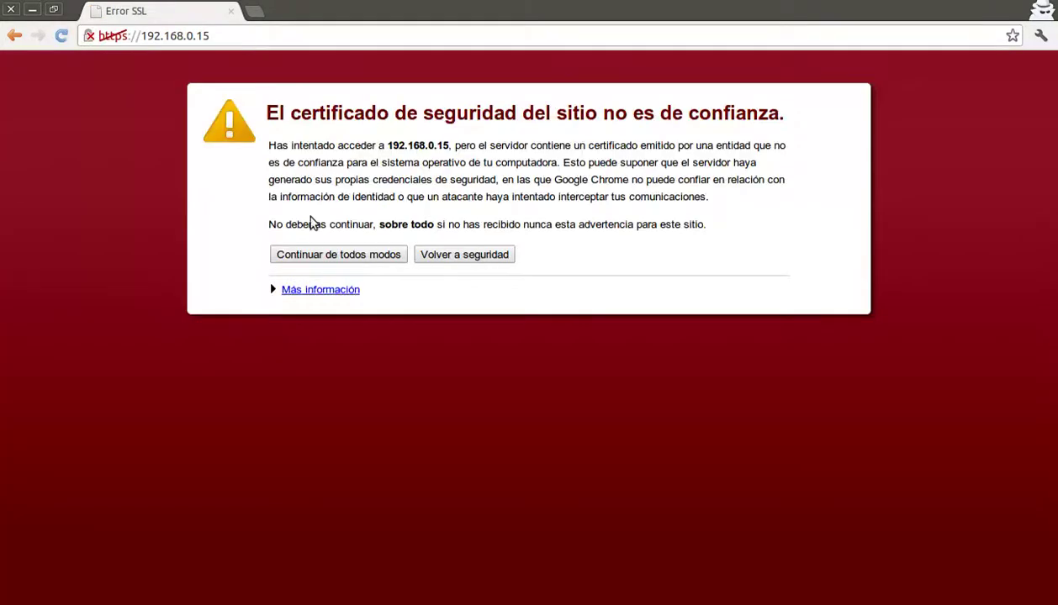
left_click(327, 260)
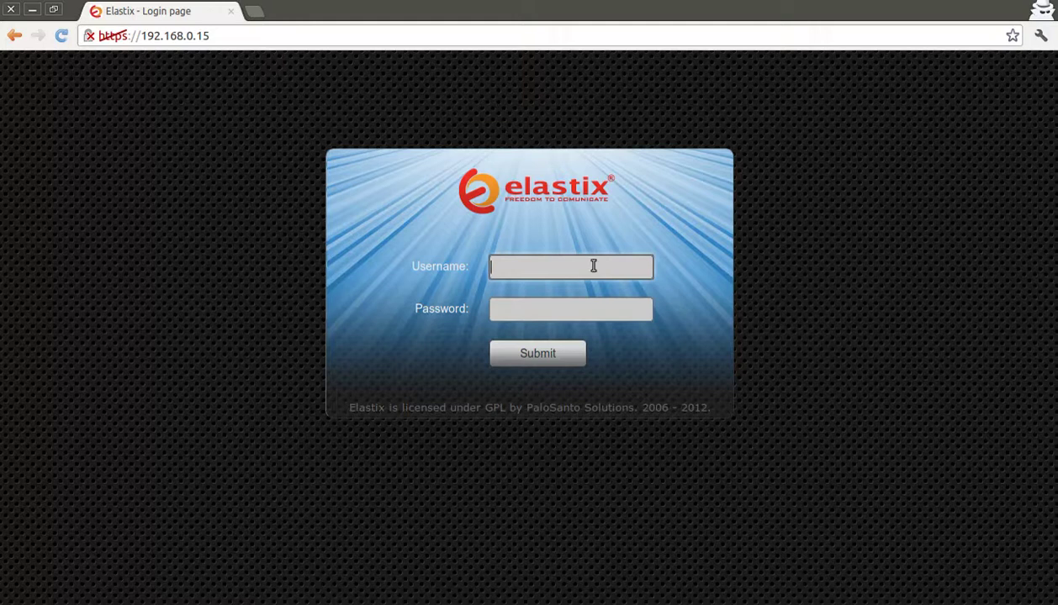
Step: Log in to the Elastix web interface as admin with the account password
type("admin")
key("Tab")
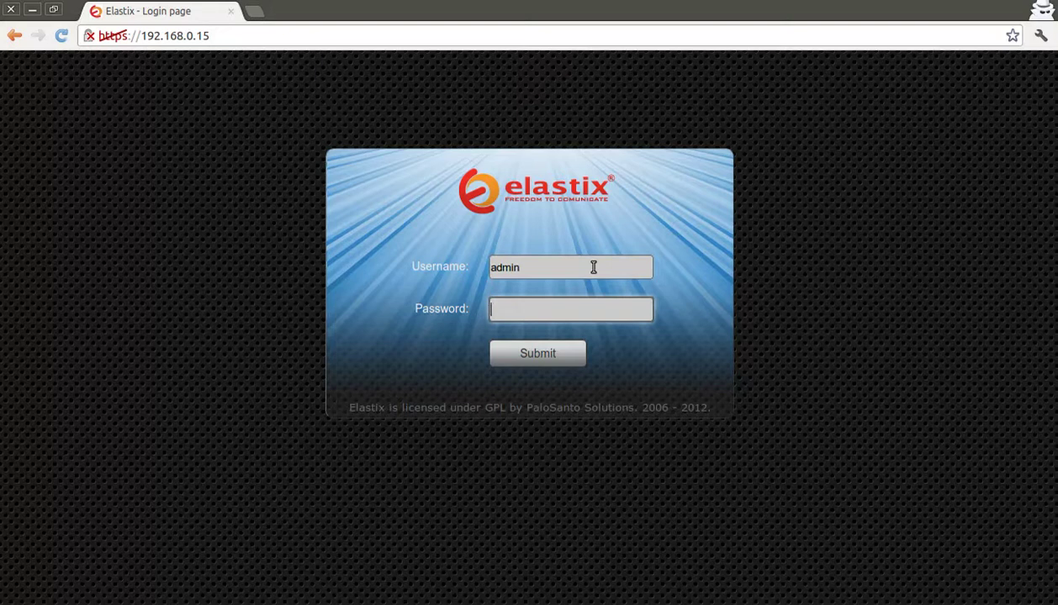
type("******")
left_click(562, 363)
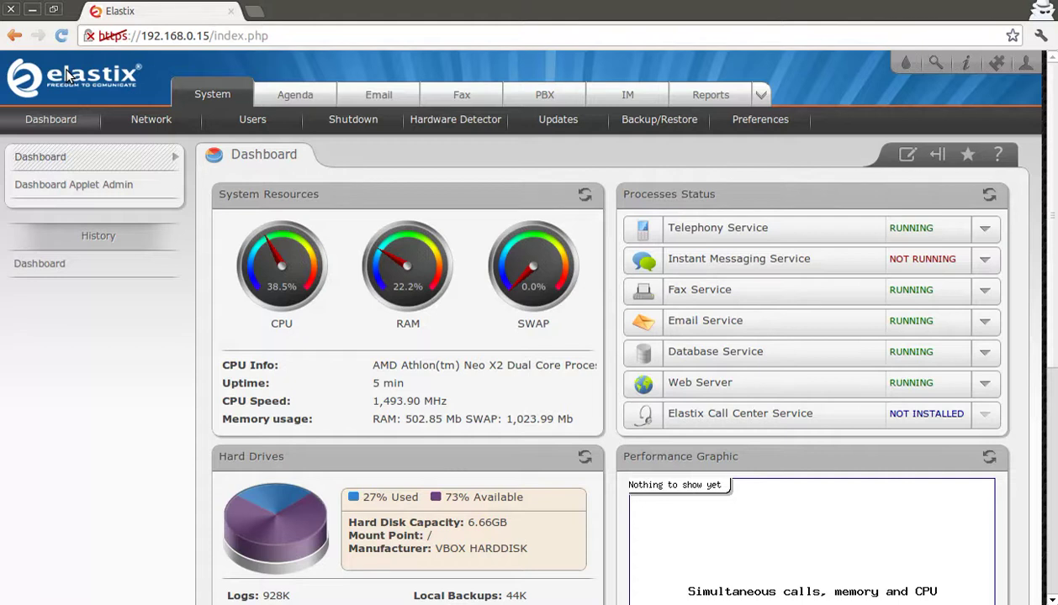
Step: Open busy-tone.org in a new incognito tab and scroll through its blog page
left_click(251, 12)
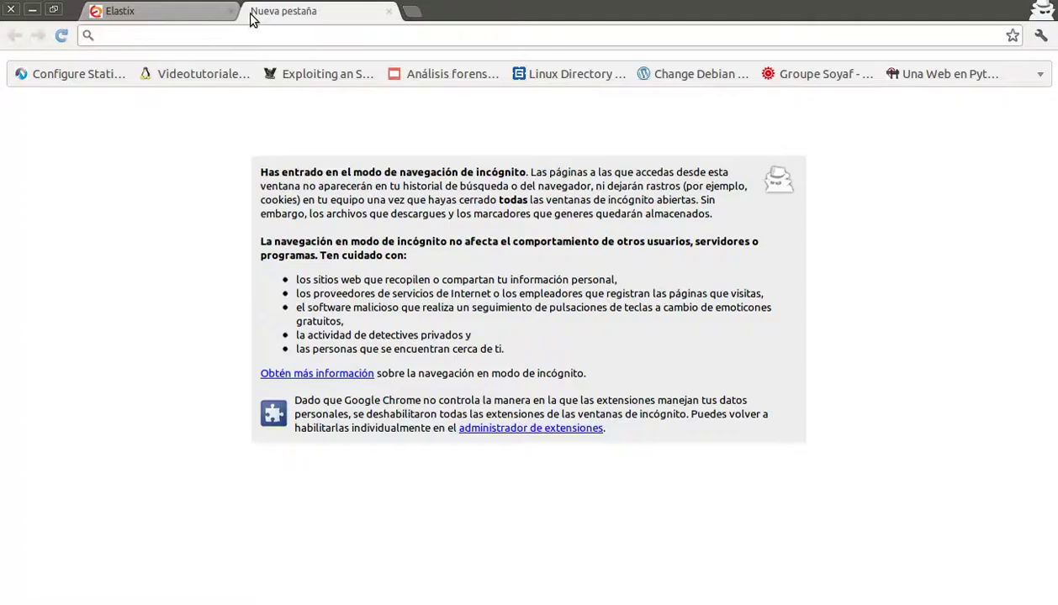
type("fu")
key("BackSpace")
key("BackSpace")
key("BackSpace")
type("bus")
key("Return")
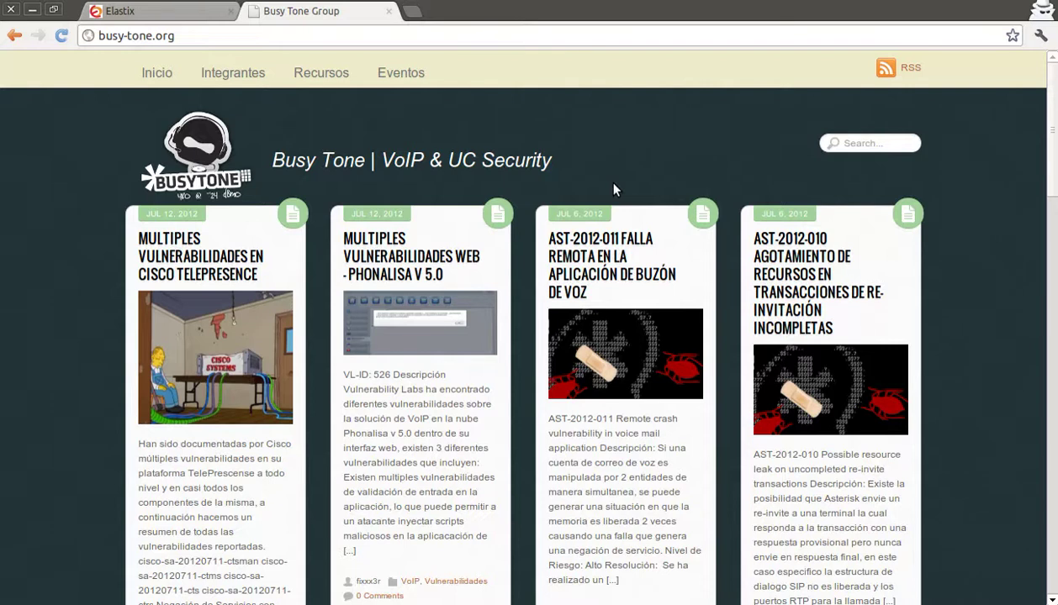
scroll(614, 183, "down", 7)
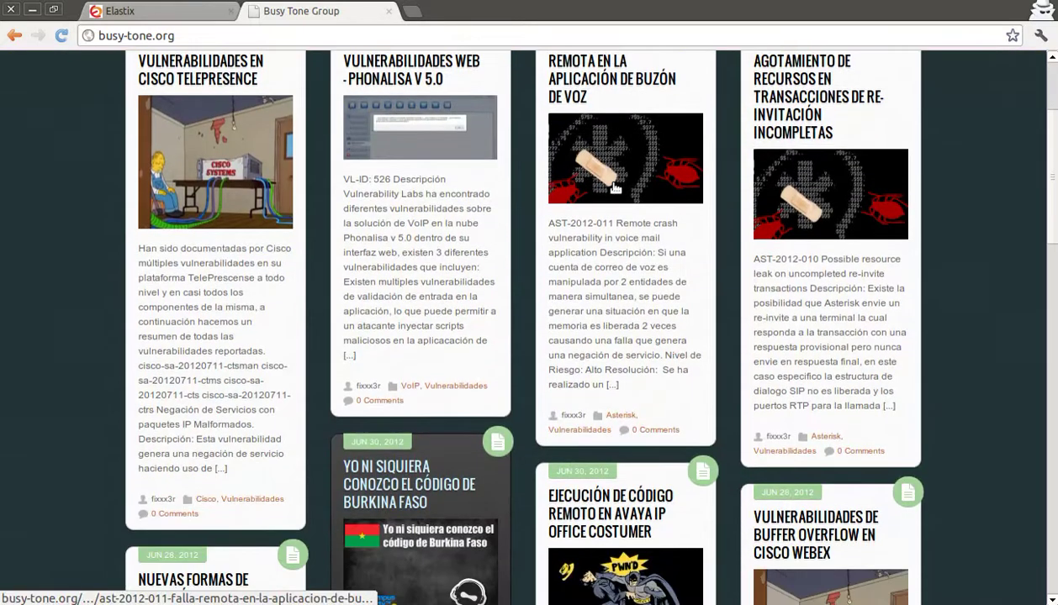
scroll(615, 183, "down", 20)
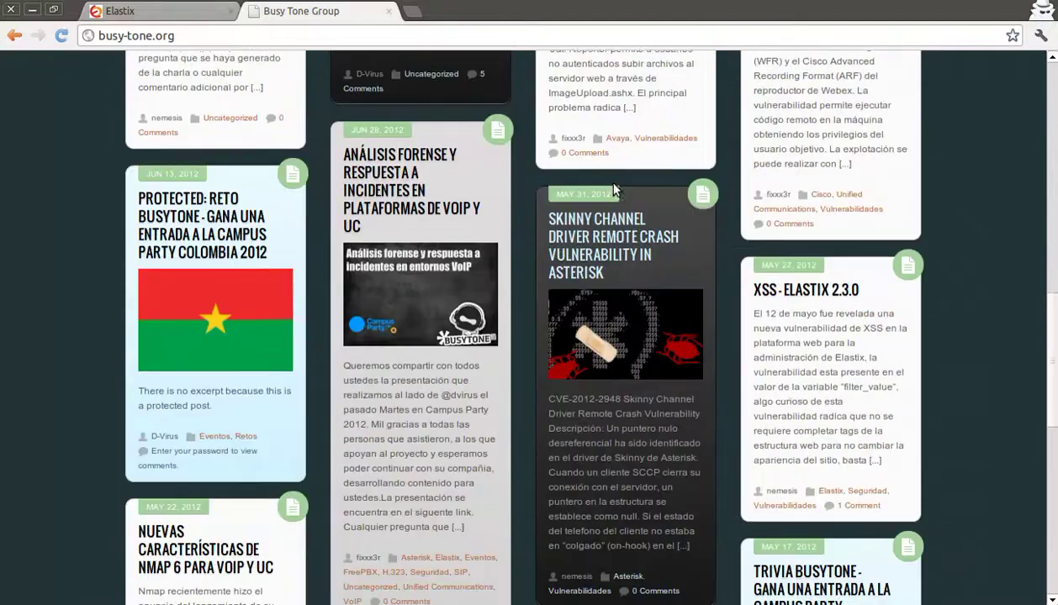
scroll(614, 188, "down", 2)
scroll(614, 189, "up", 1)
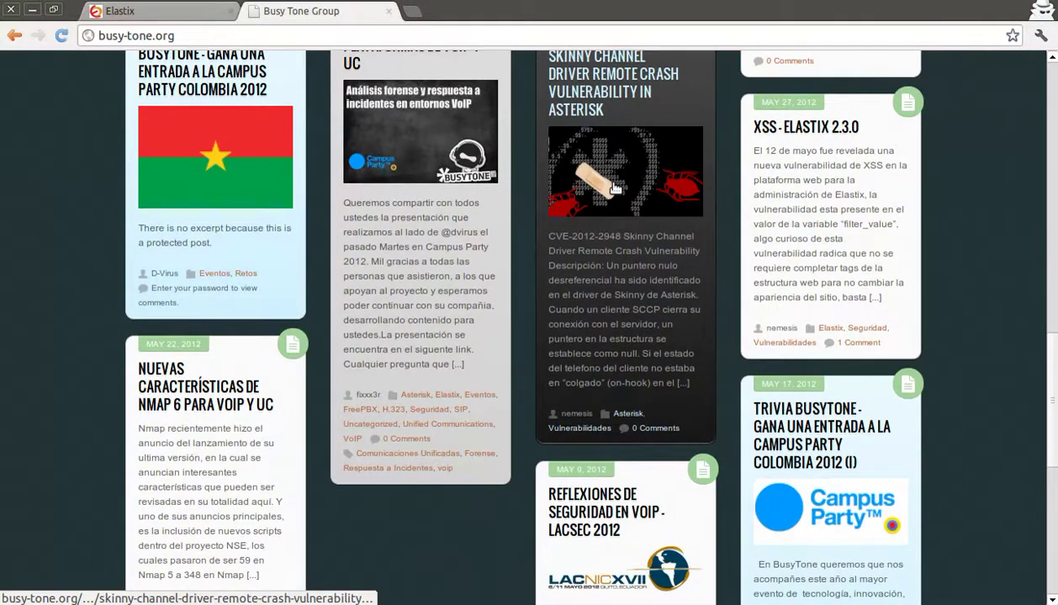
scroll(614, 188, "up", 20)
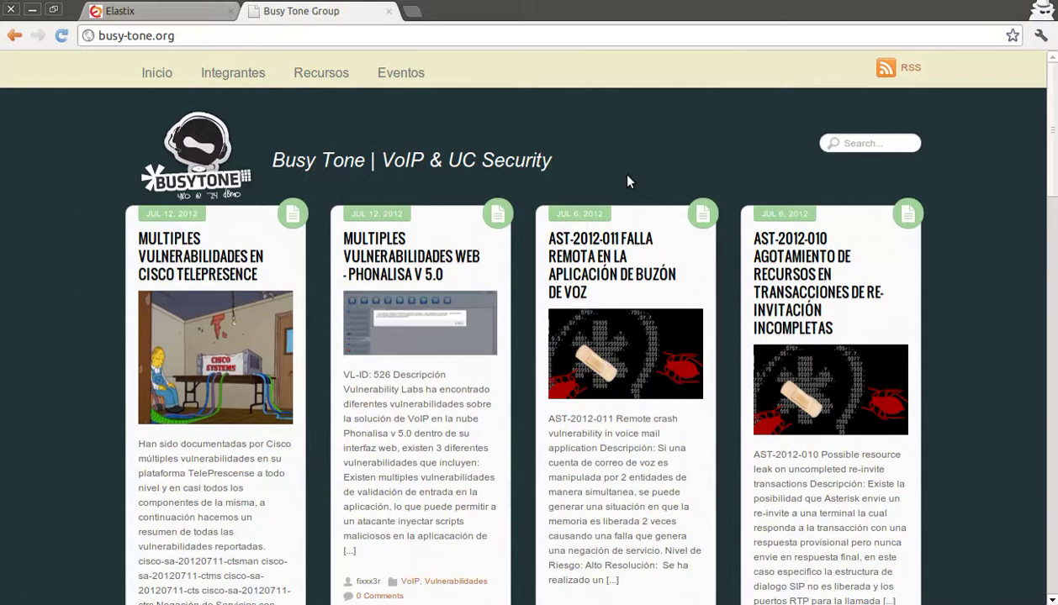
Step: Open securityzone.co in another new incognito tab
left_click(412, 11)
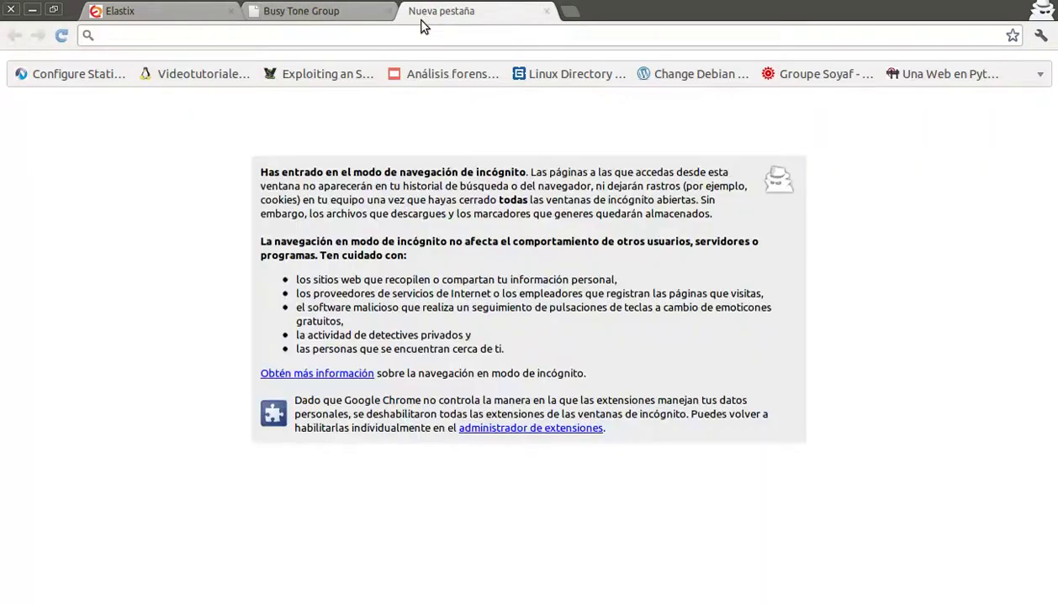
left_click(411, 38)
type("securityzone.co")
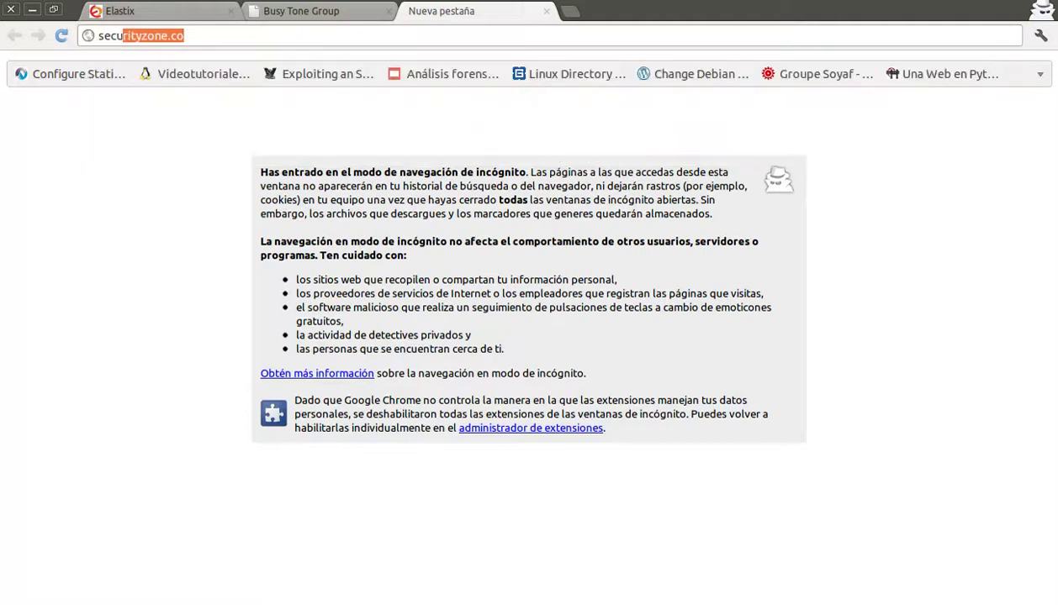
key("Return")
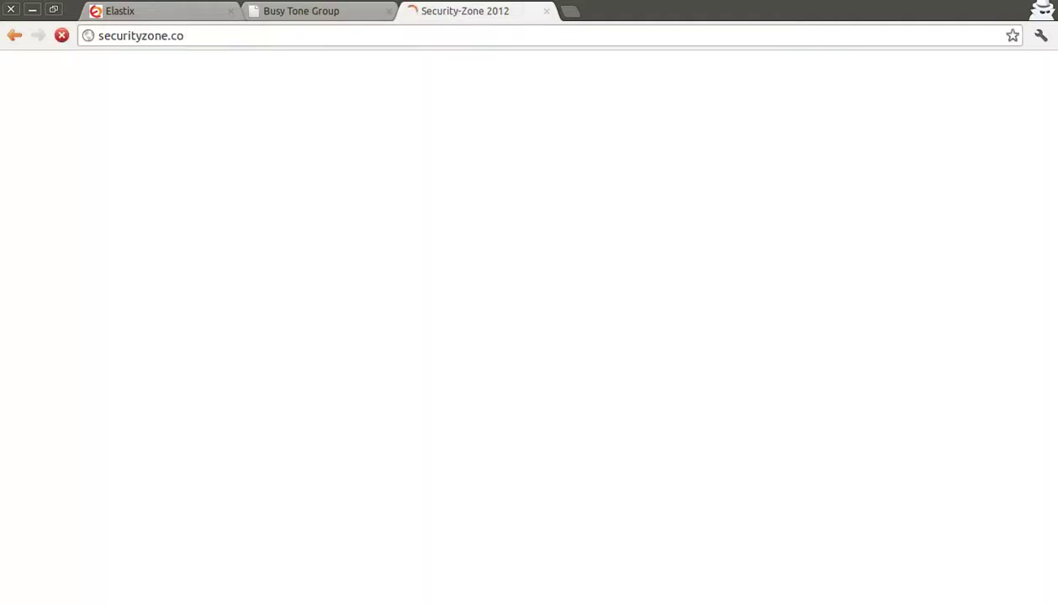